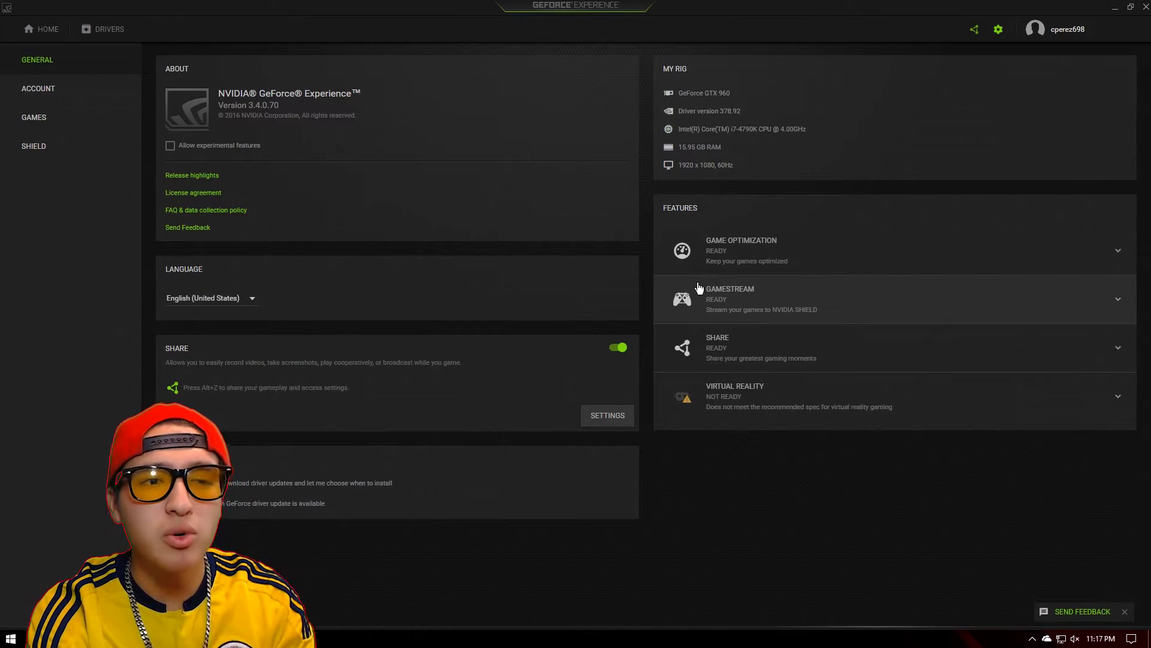
- Expand the Share feature's system requirements, then minimize GeForce Experience to the desktop
click(743, 361)
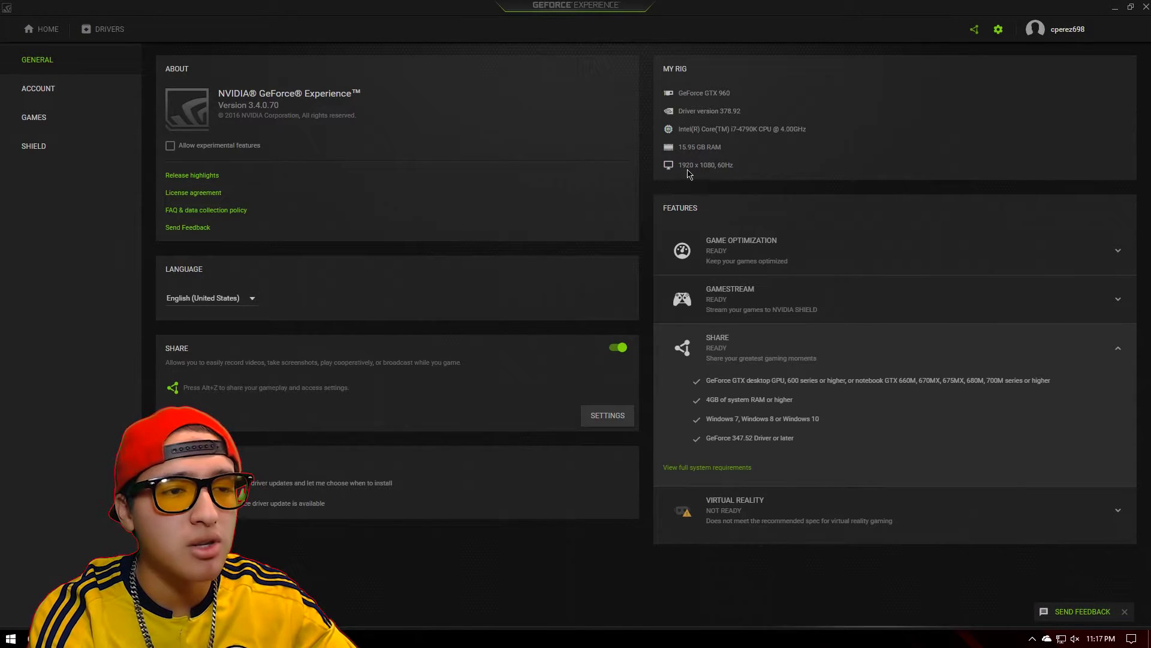
click(1115, 7)
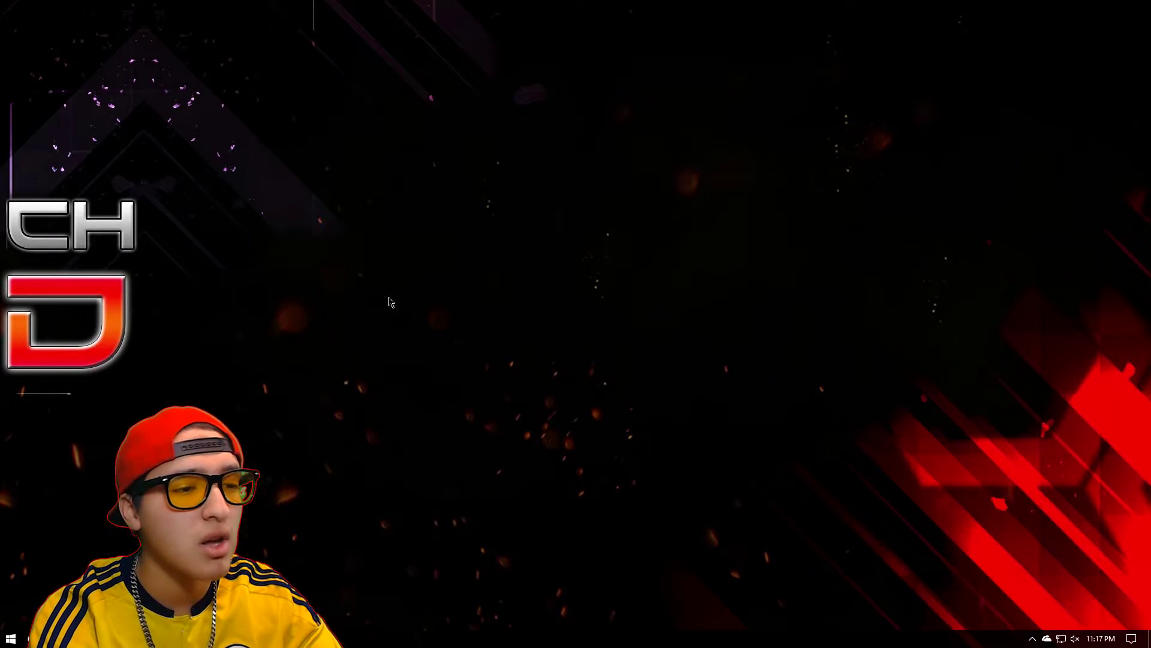
- Open Display settings from the desktop to review the two-monitor layout, then close Settings
right_click(391, 302)
click(427, 448)
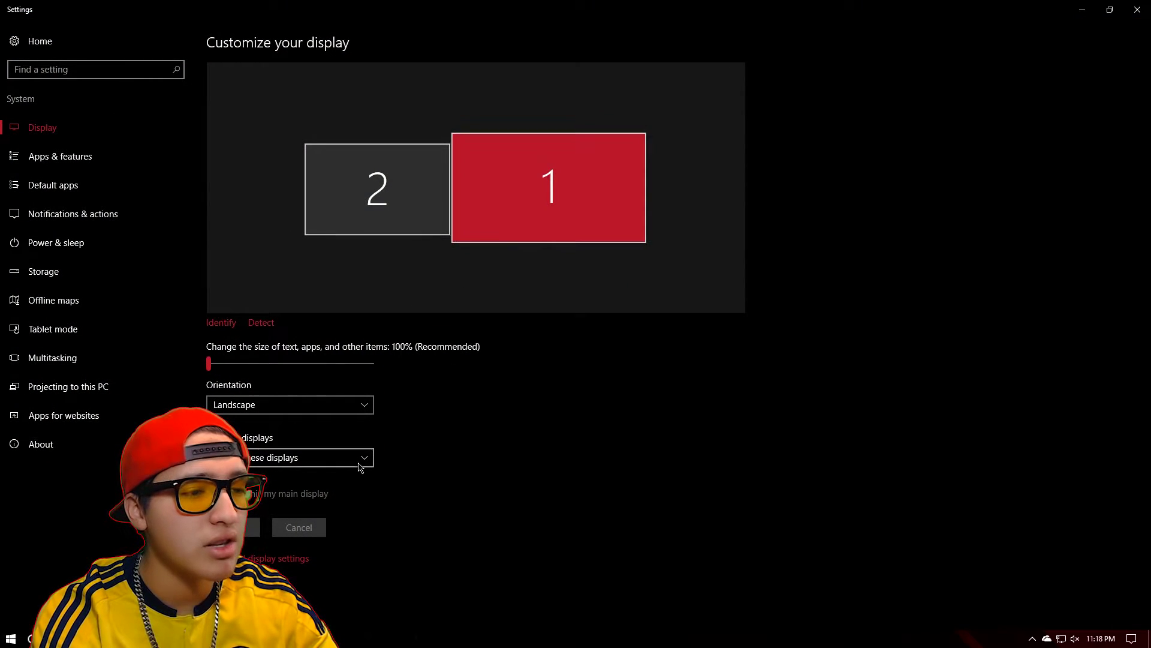
click(1130, 17)
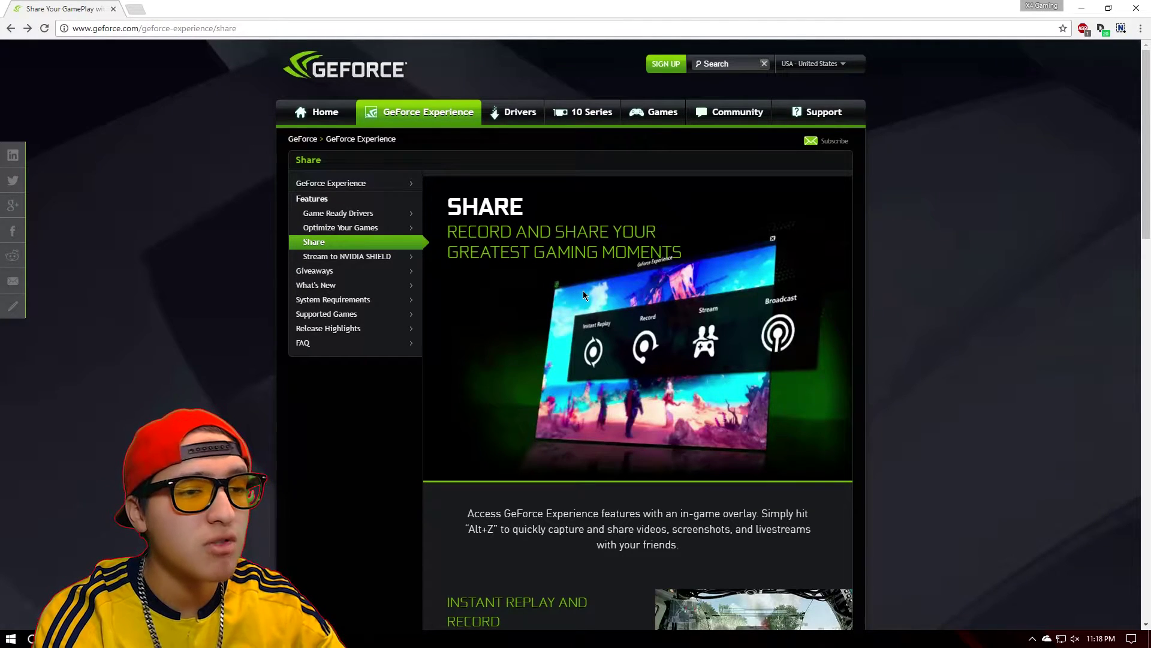
- Read down the GeForce Share page, highlight 'Alt+Z' in the intro, and minimize Chrome
scroll(592, 312, down, 5)
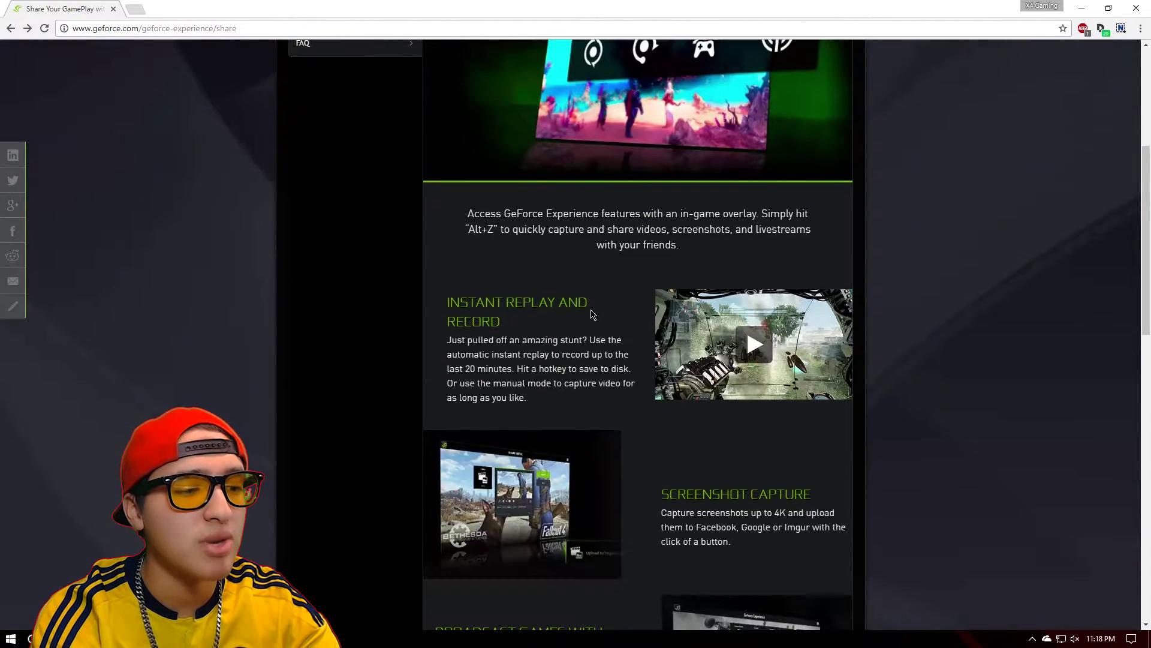
scroll(557, 331, down, 1)
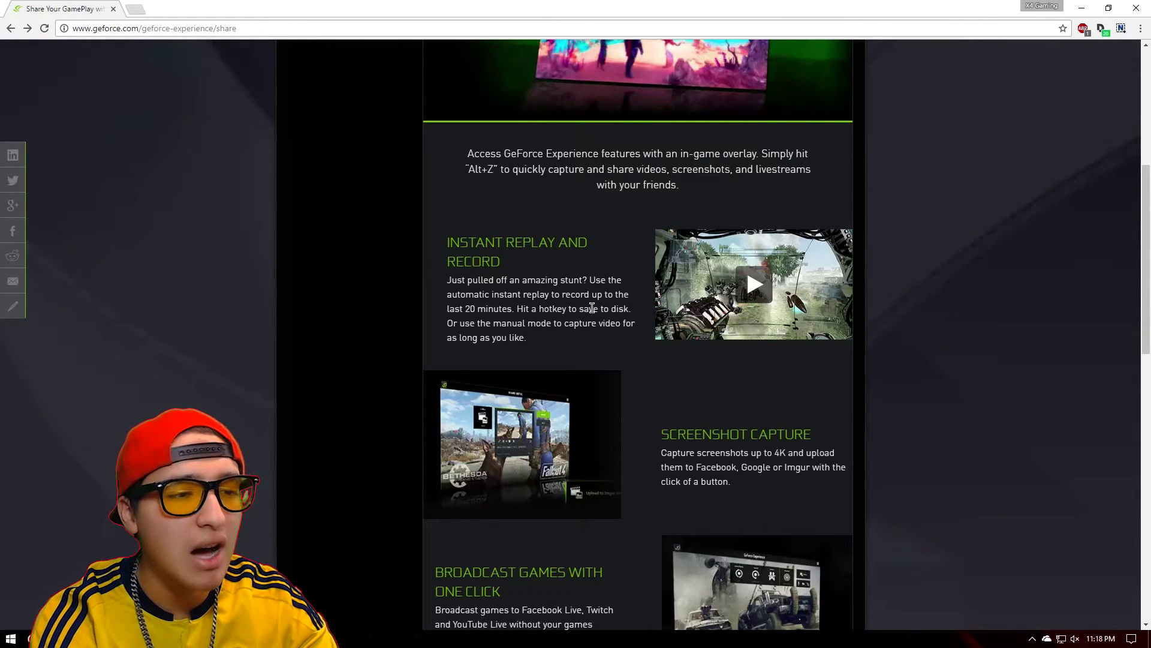
scroll(592, 308, down, 1)
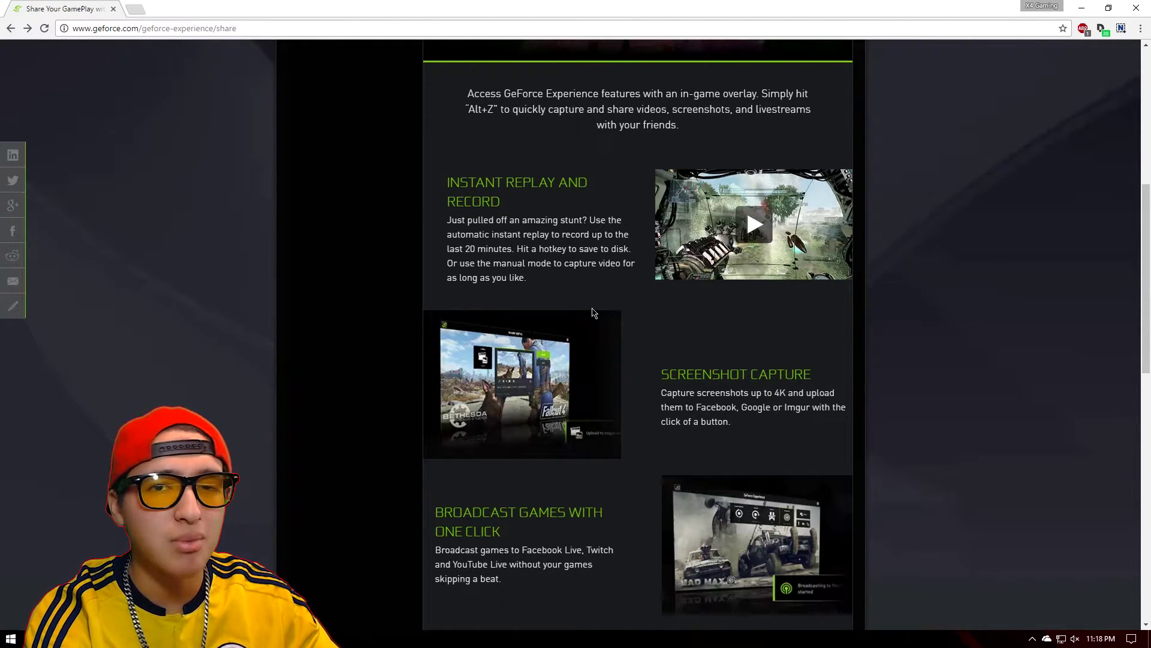
scroll(592, 308, down, 1)
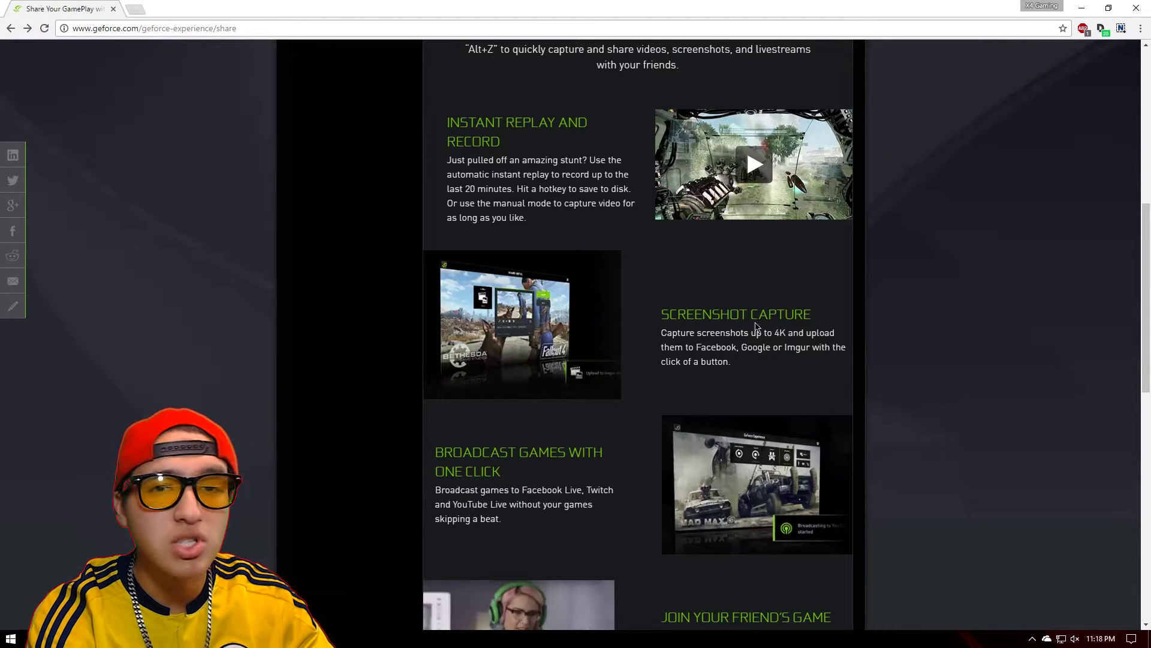
scroll(648, 392, down, 1)
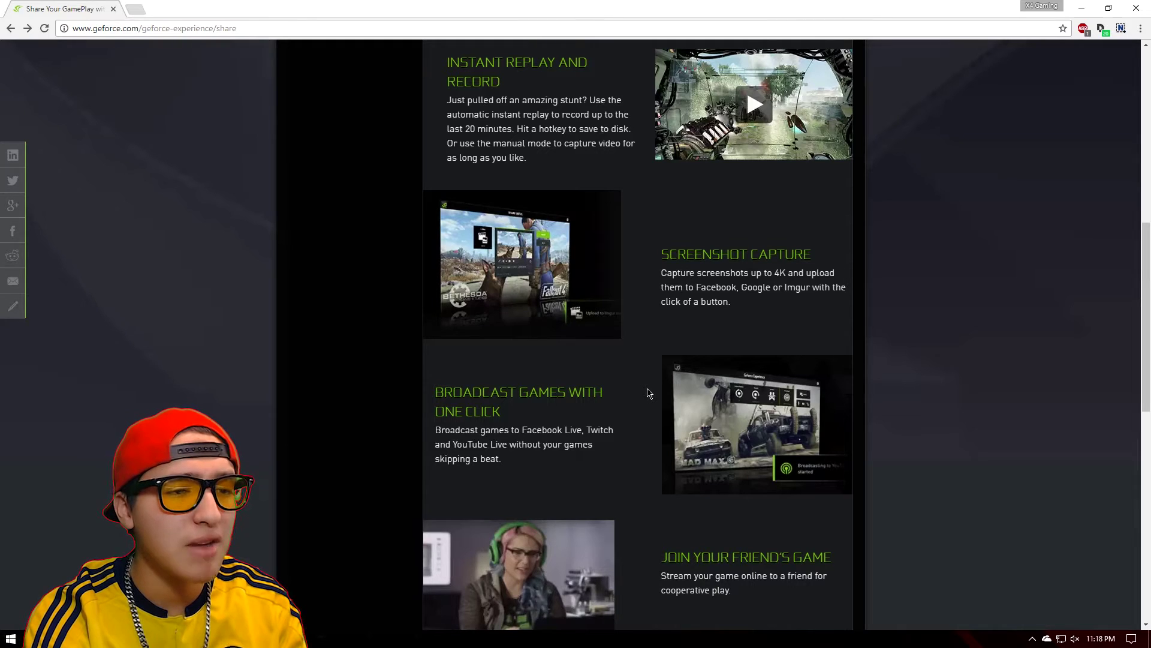
scroll(648, 393, down, 1)
scroll(646, 390, up, 10)
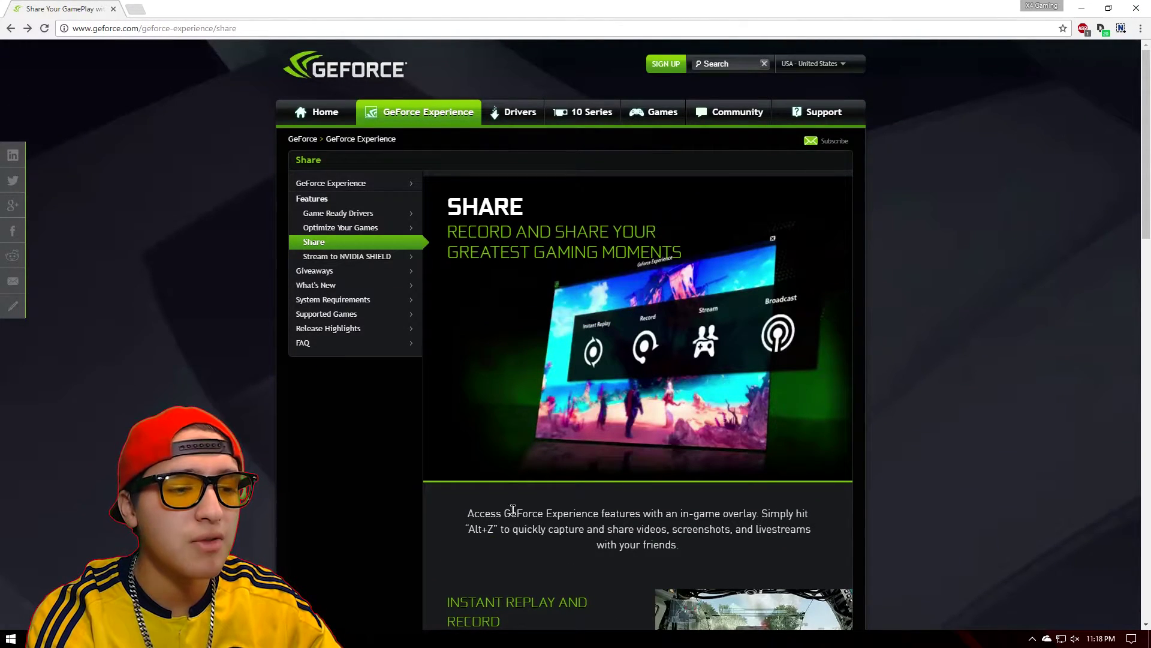
drag(468, 529, 497, 529)
click(1084, 7)
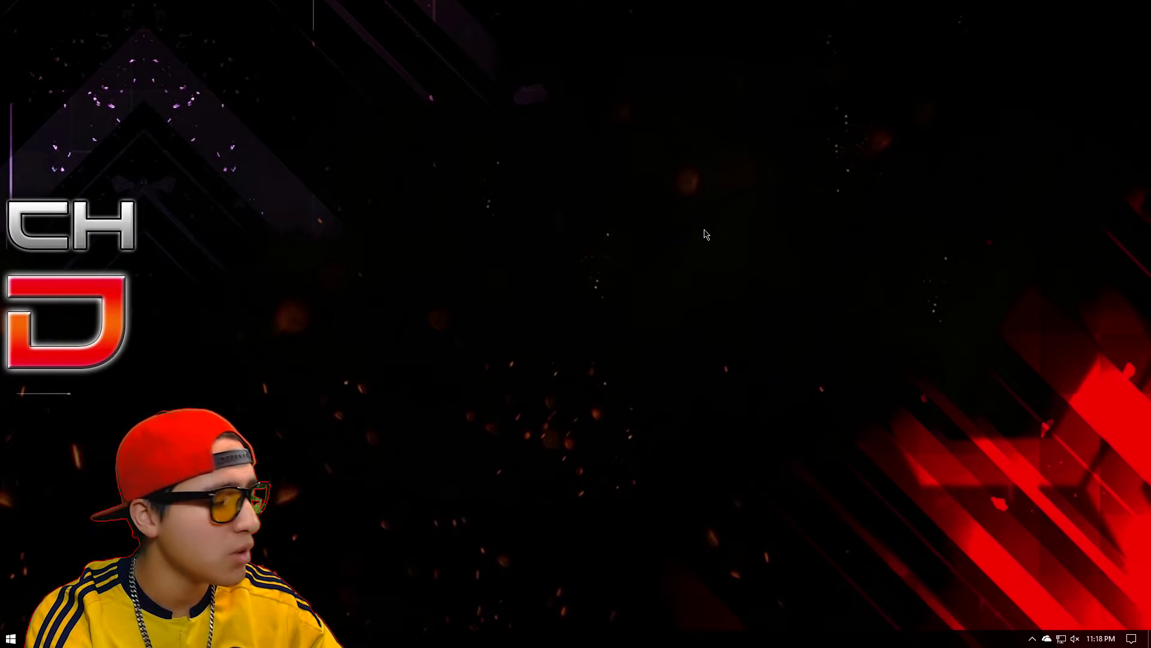
- Bring up the Share overlay with Alt+Z and open its settings
key(alt+z)
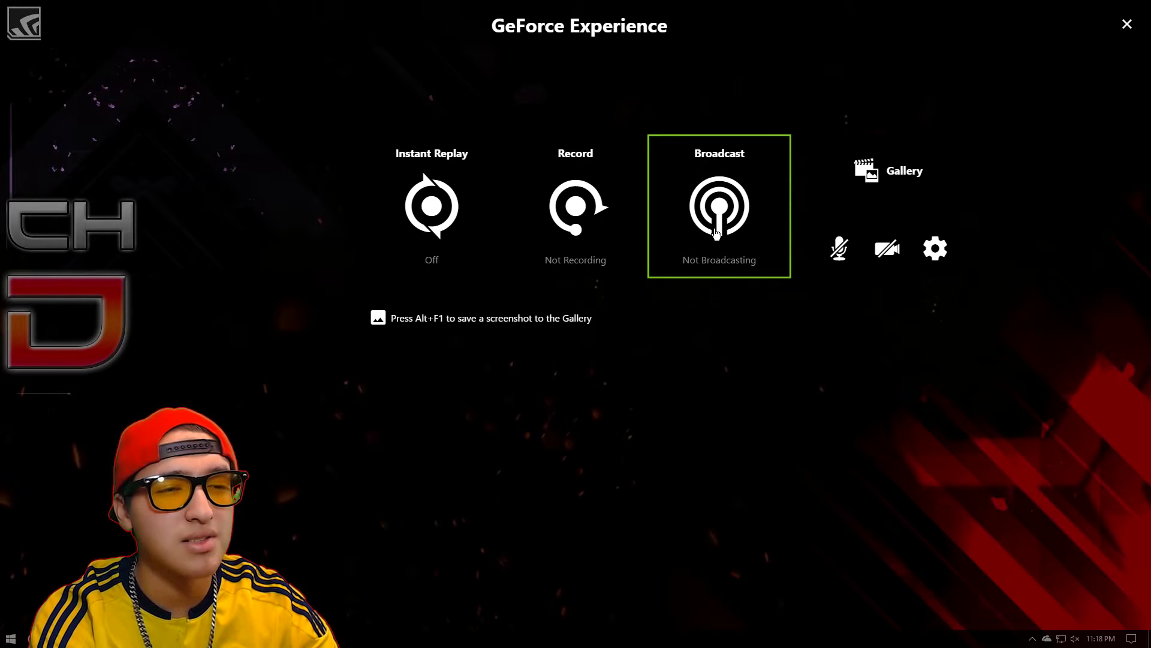
click(927, 256)
- Review account connections, then in HUD layout place the camera top-right and switch it off
click(661, 218)
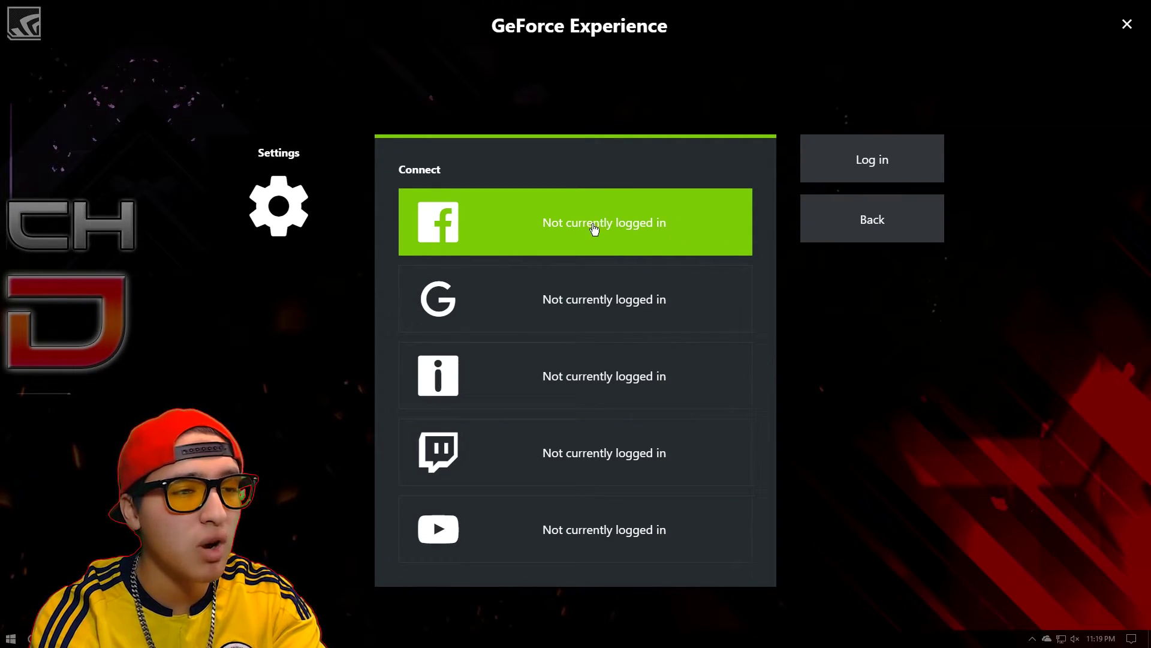
click(856, 228)
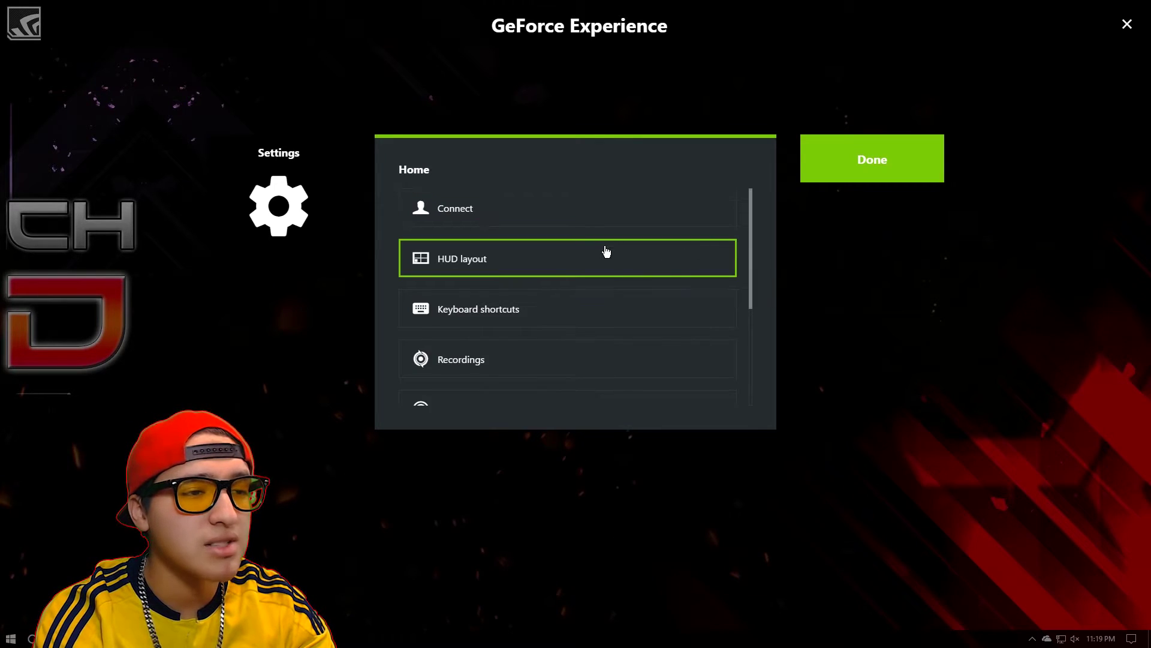
click(607, 252)
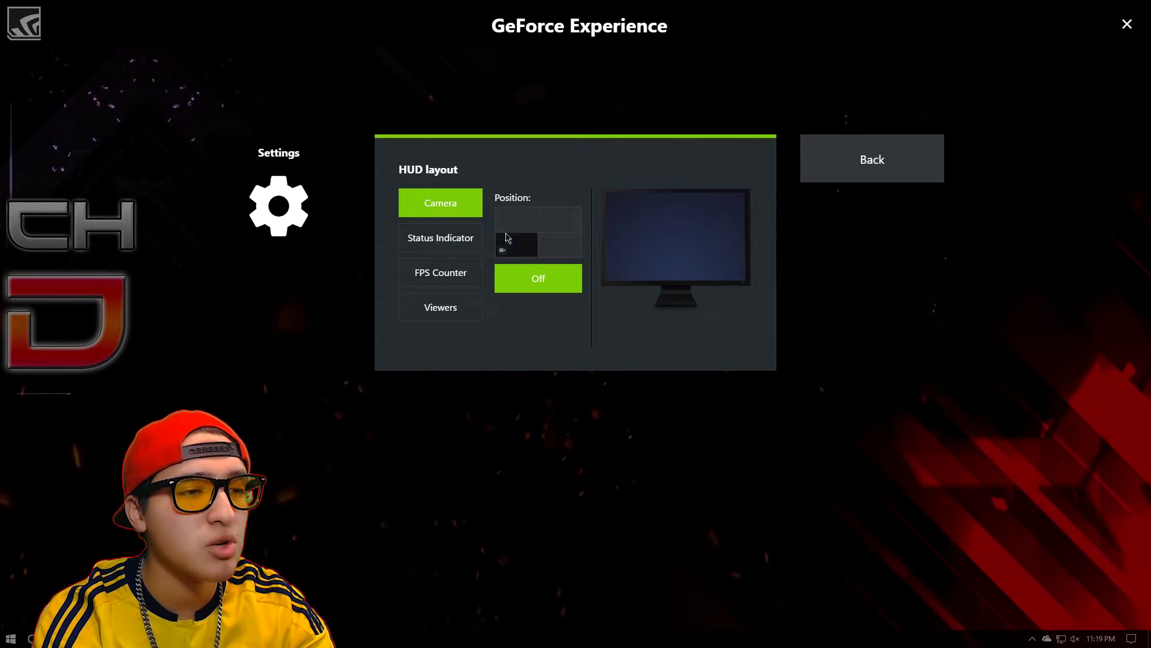
click(564, 228)
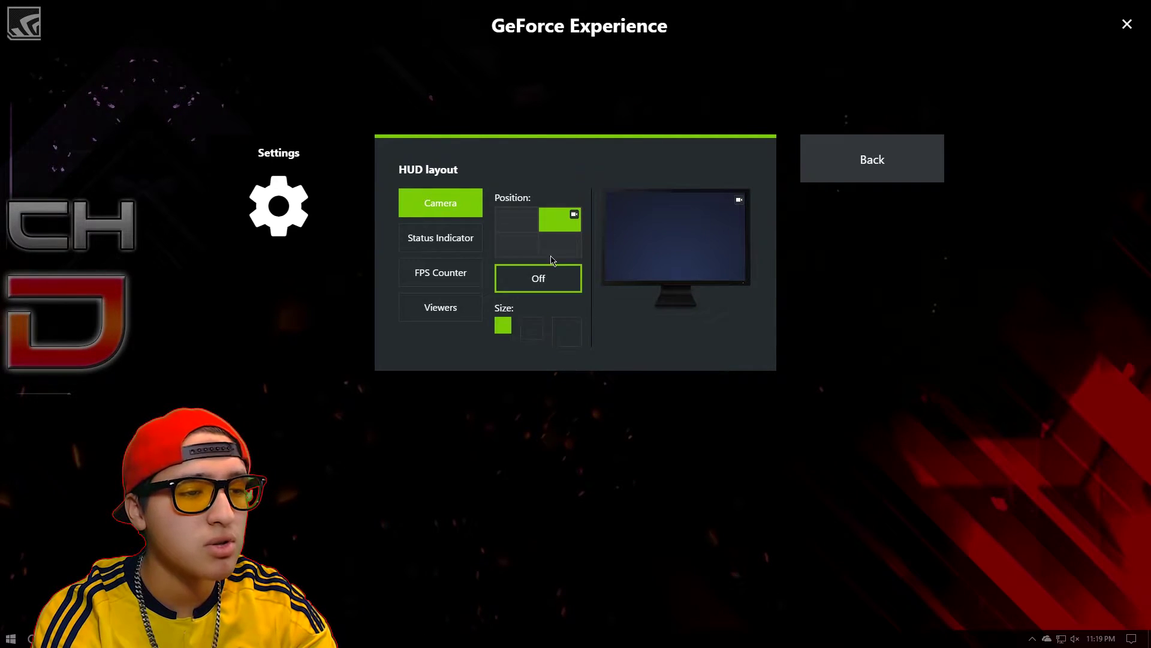
click(538, 278)
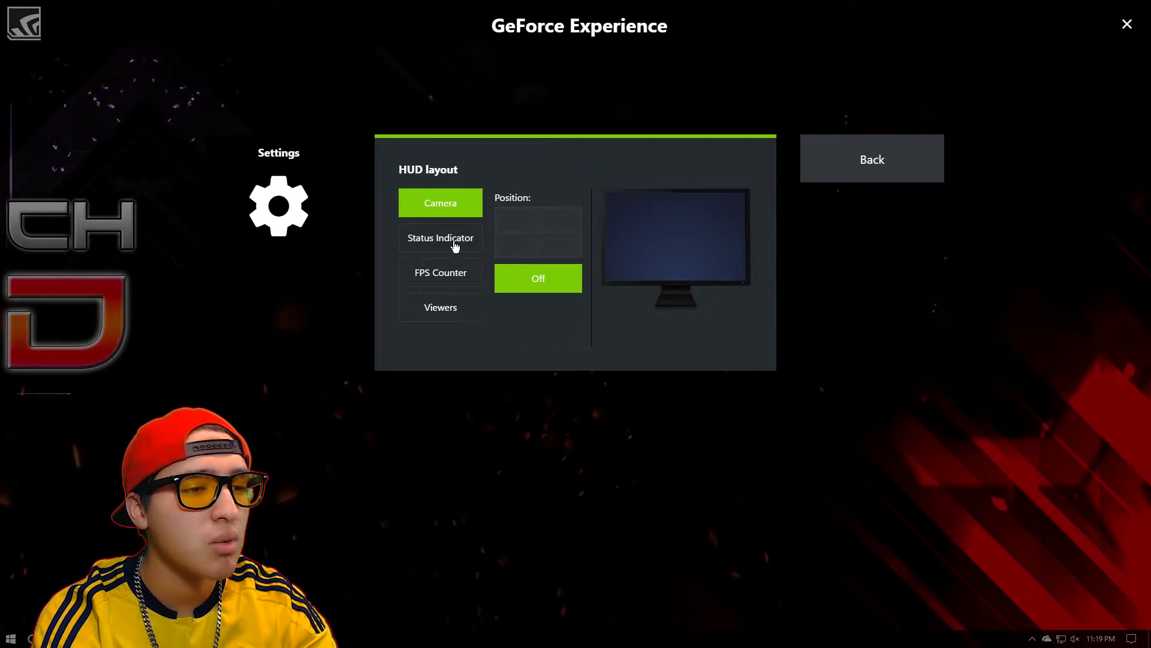
- Place the status indicator, FPS counter and viewer count top-left, then turn each off
click(453, 247)
click(517, 218)
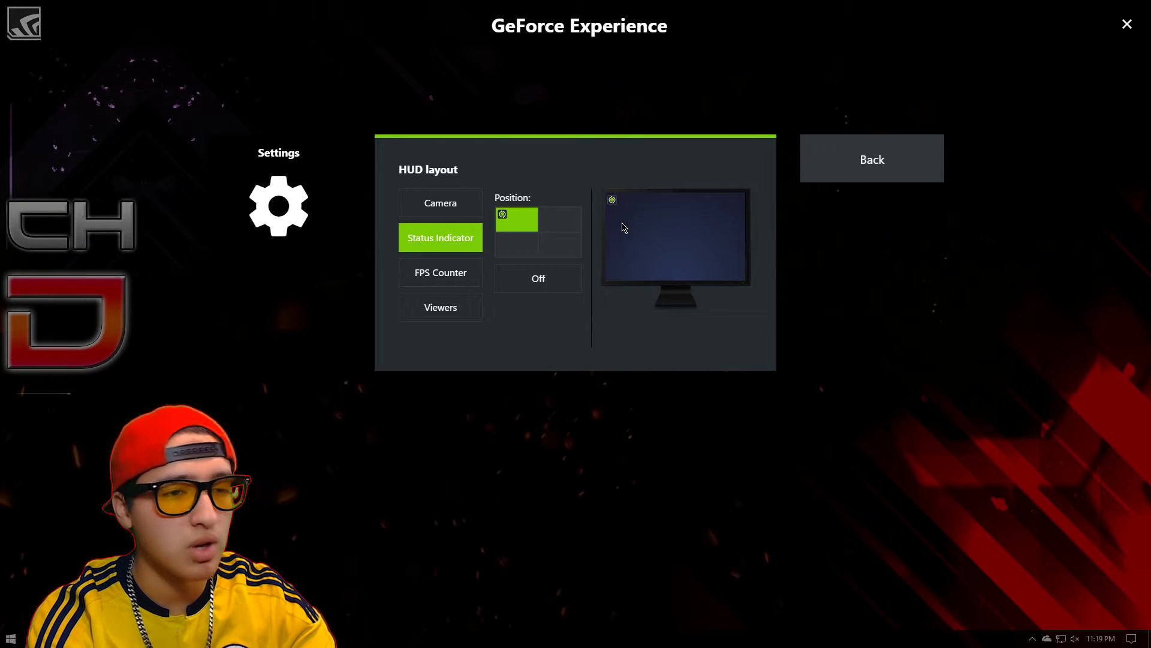
click(551, 279)
click(475, 277)
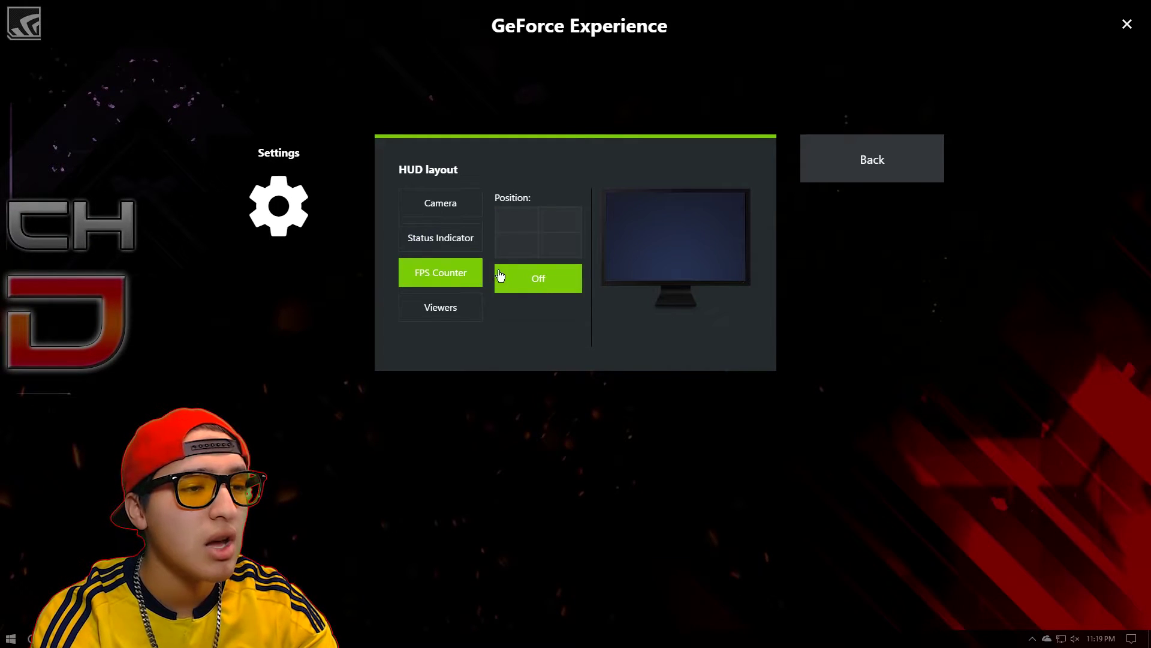
click(517, 228)
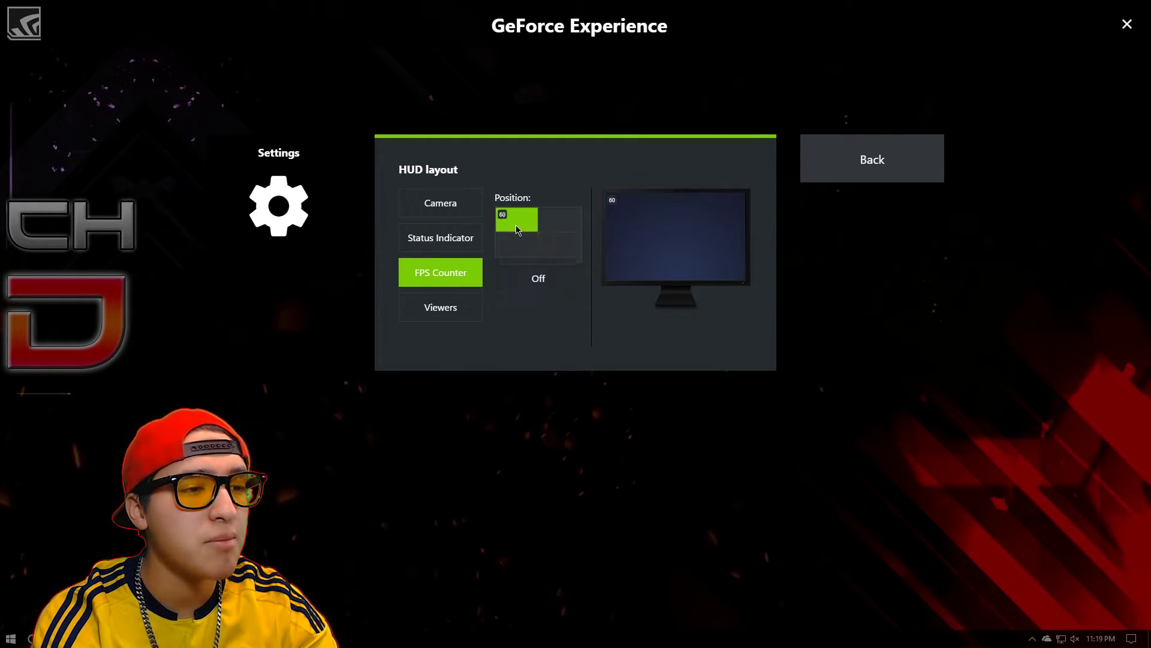
click(565, 277)
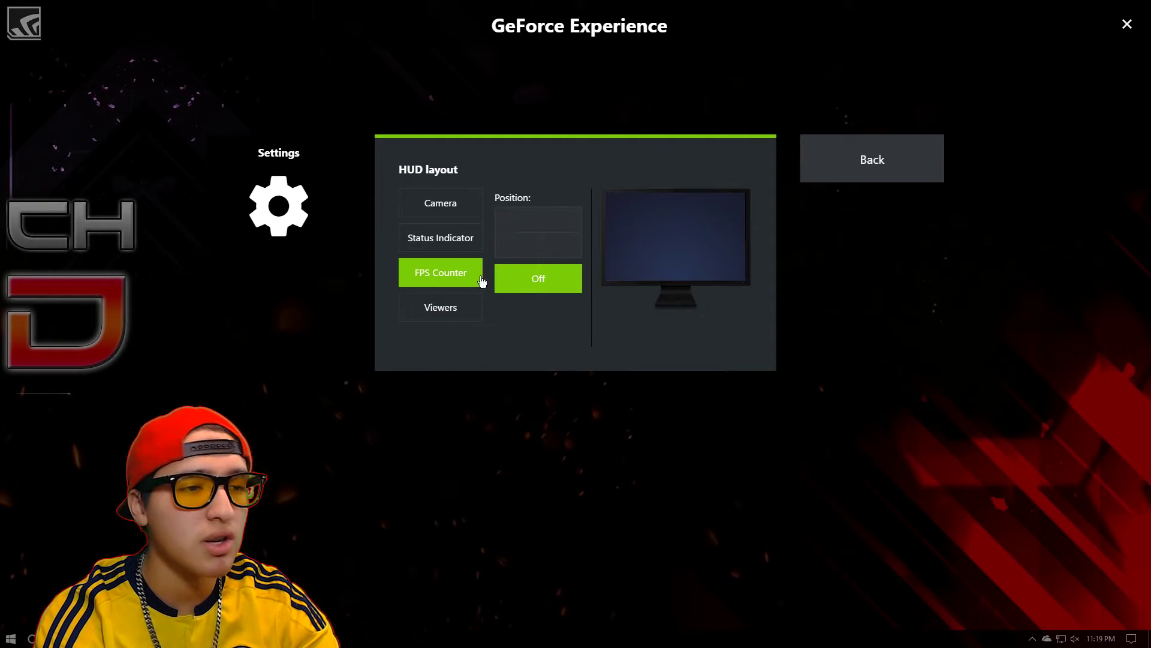
click(460, 310)
click(517, 219)
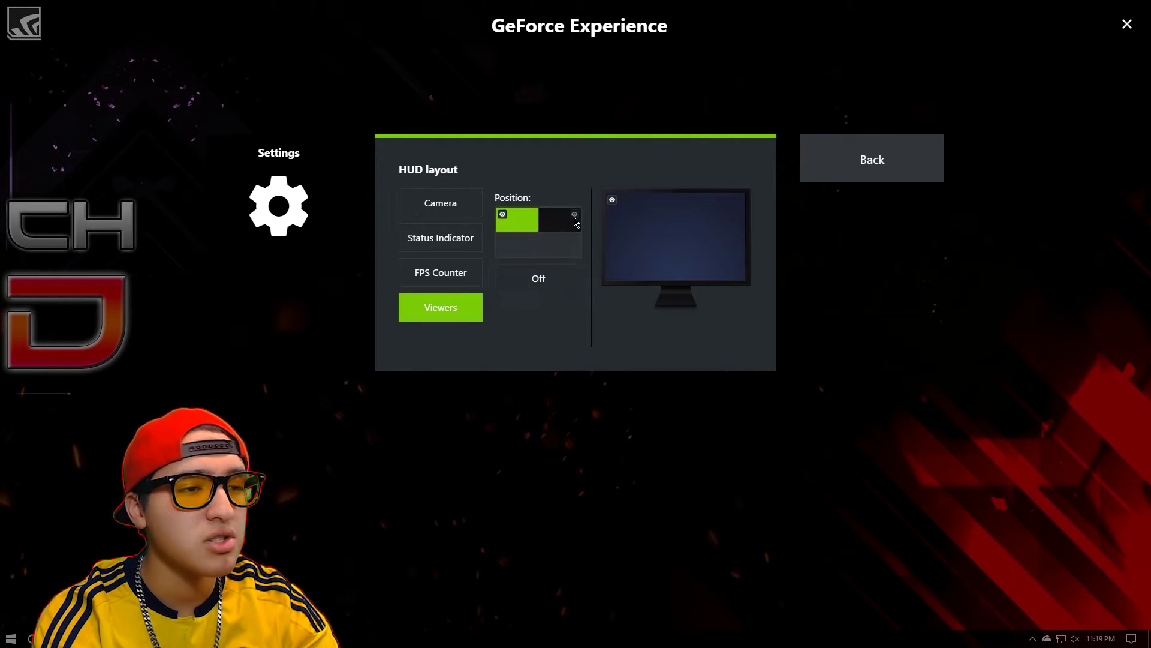
click(535, 284)
click(857, 160)
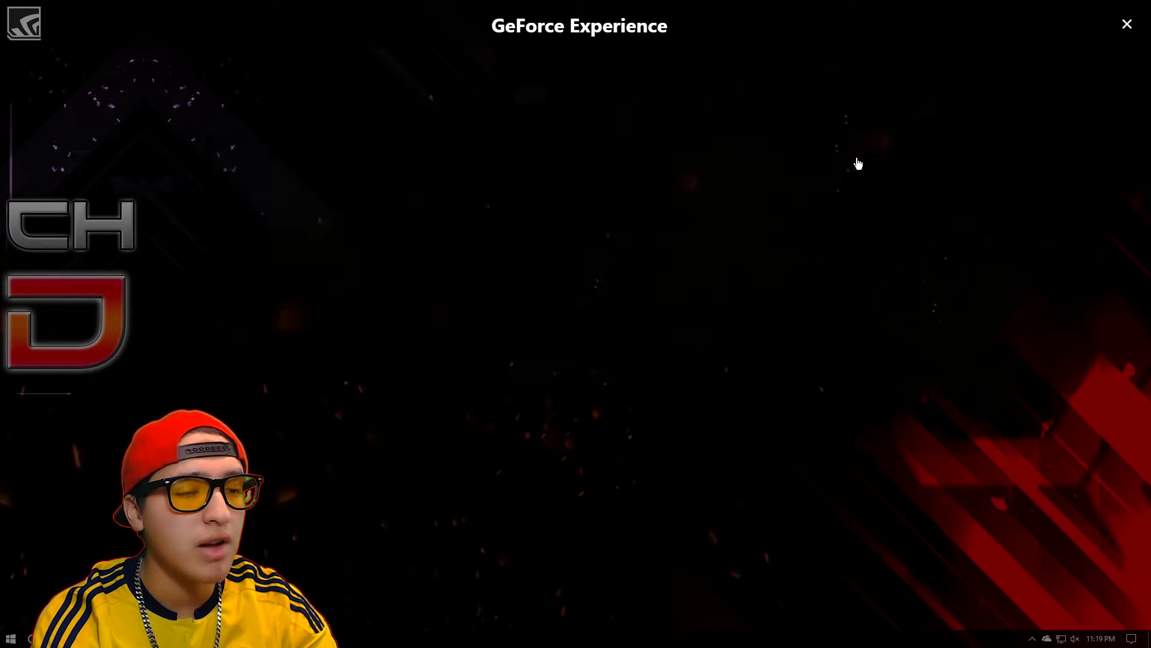
- Review the keyboard shortcuts and the recordings save location settings
click(540, 317)
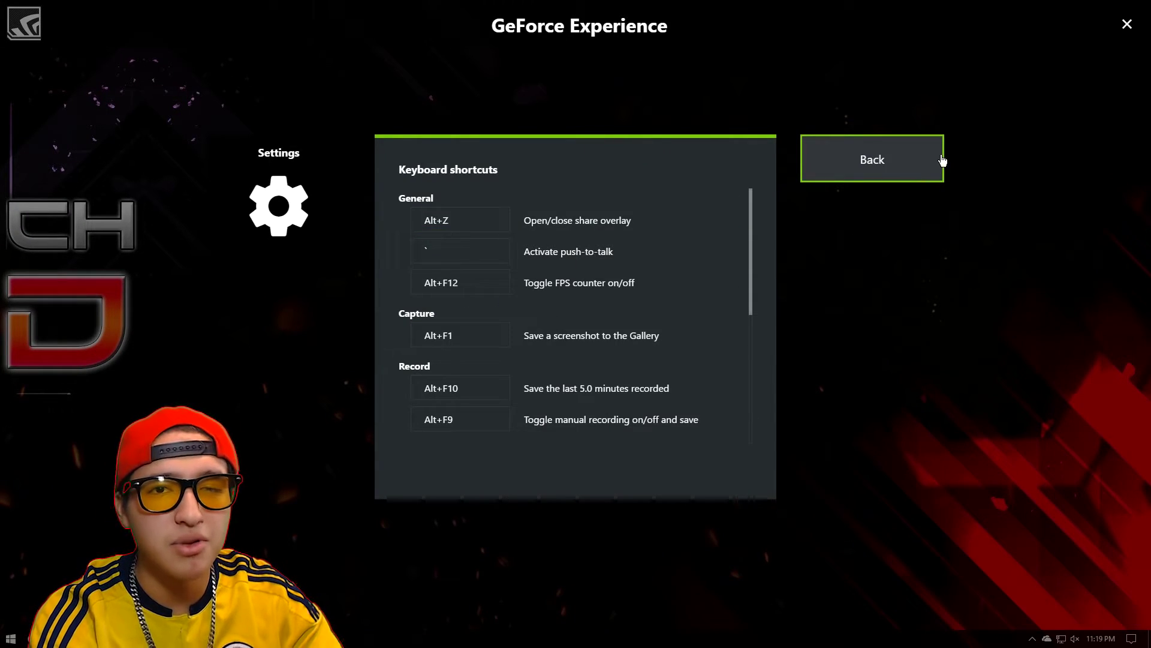
click(891, 174)
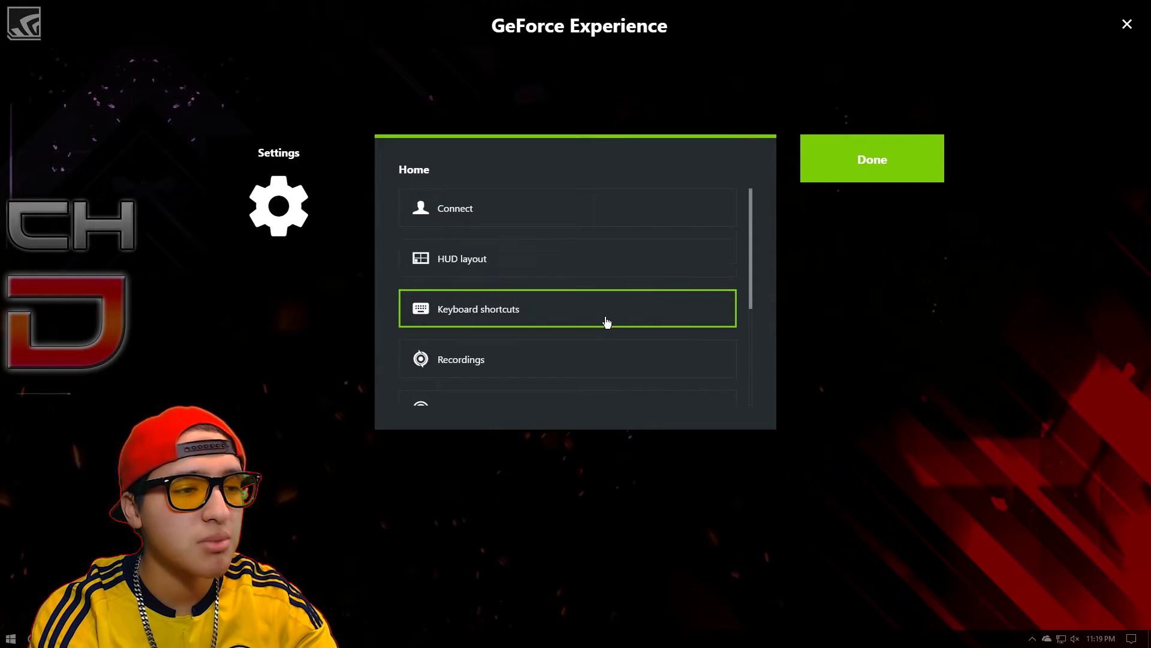
scroll(607, 322, down, 1)
click(620, 298)
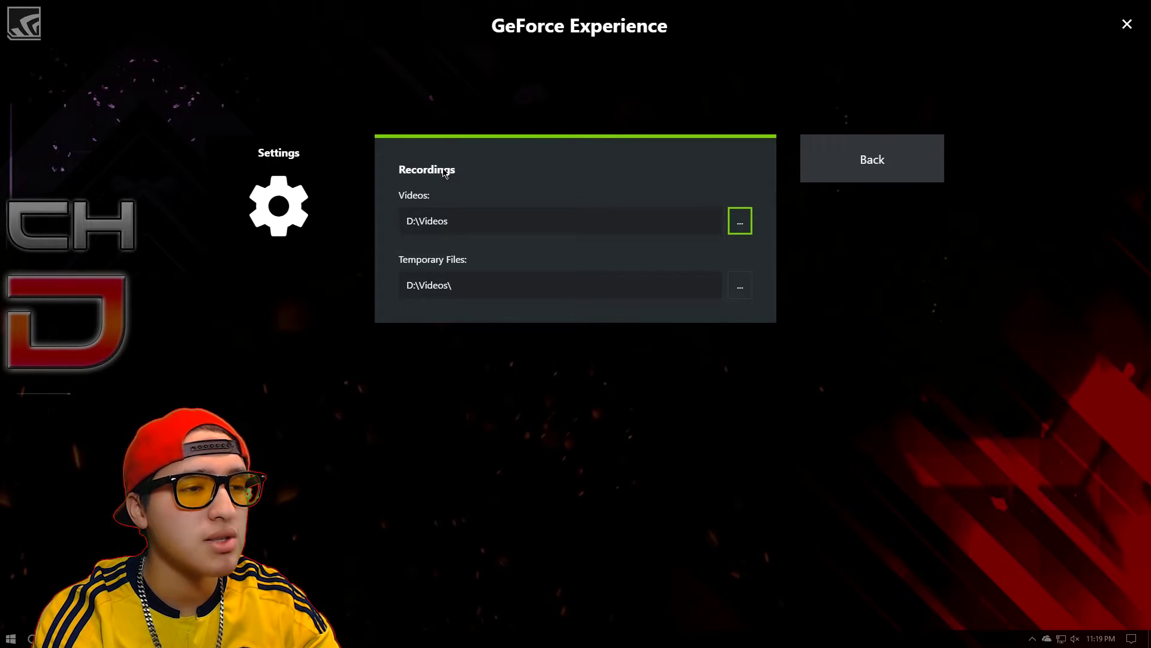
click(813, 174)
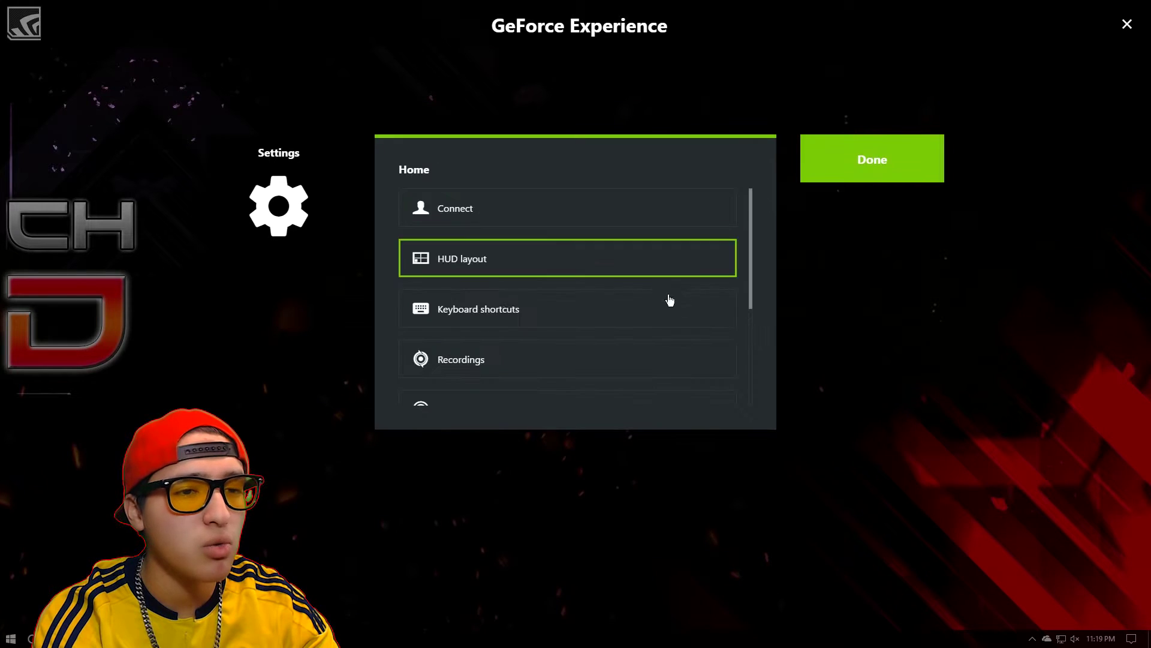
scroll(668, 301, down, 3)
- Check broadcast and gallery upload settings, and confirm desktop capture is allowed in Privacy control
click(658, 299)
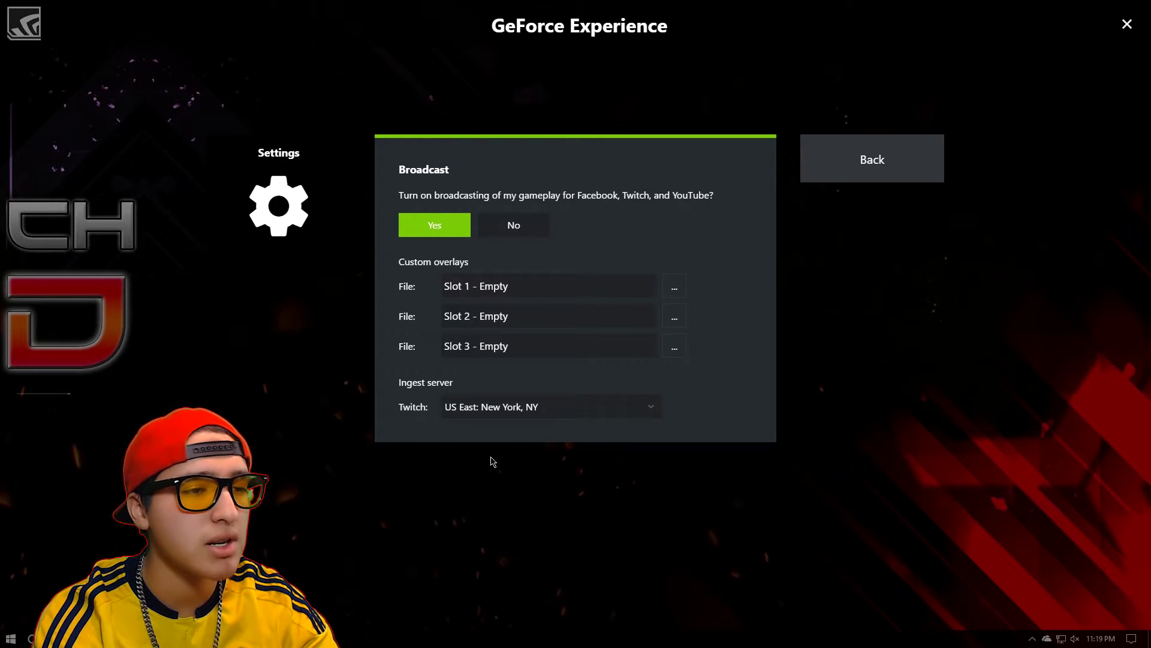
click(893, 177)
scroll(641, 372, down, 5)
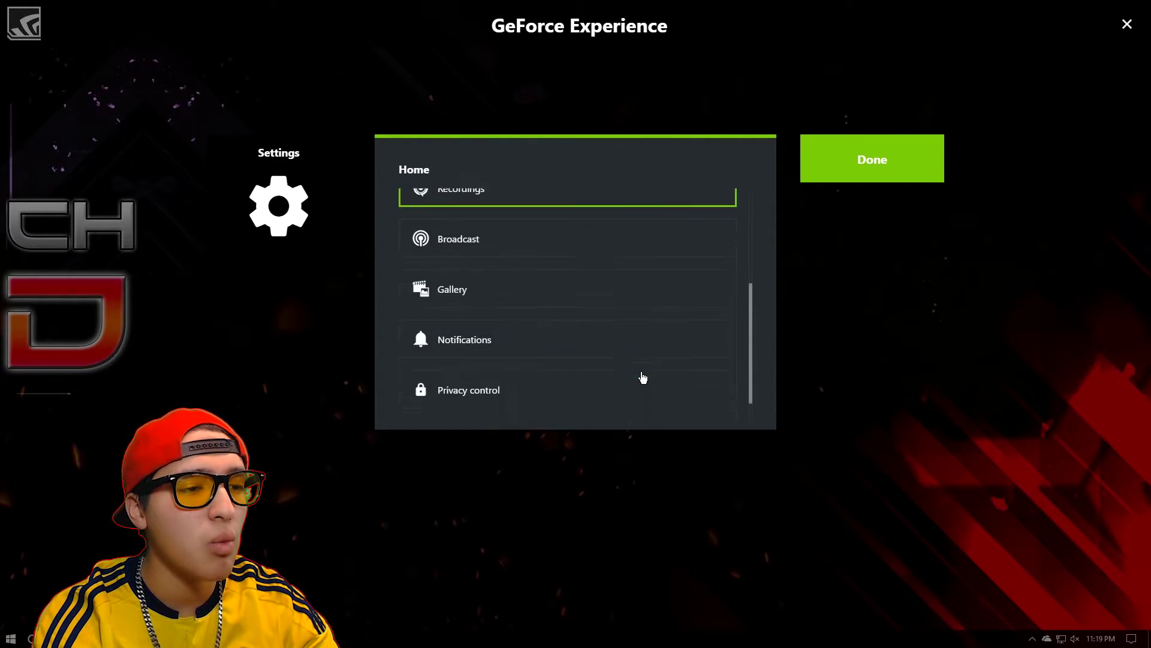
click(581, 290)
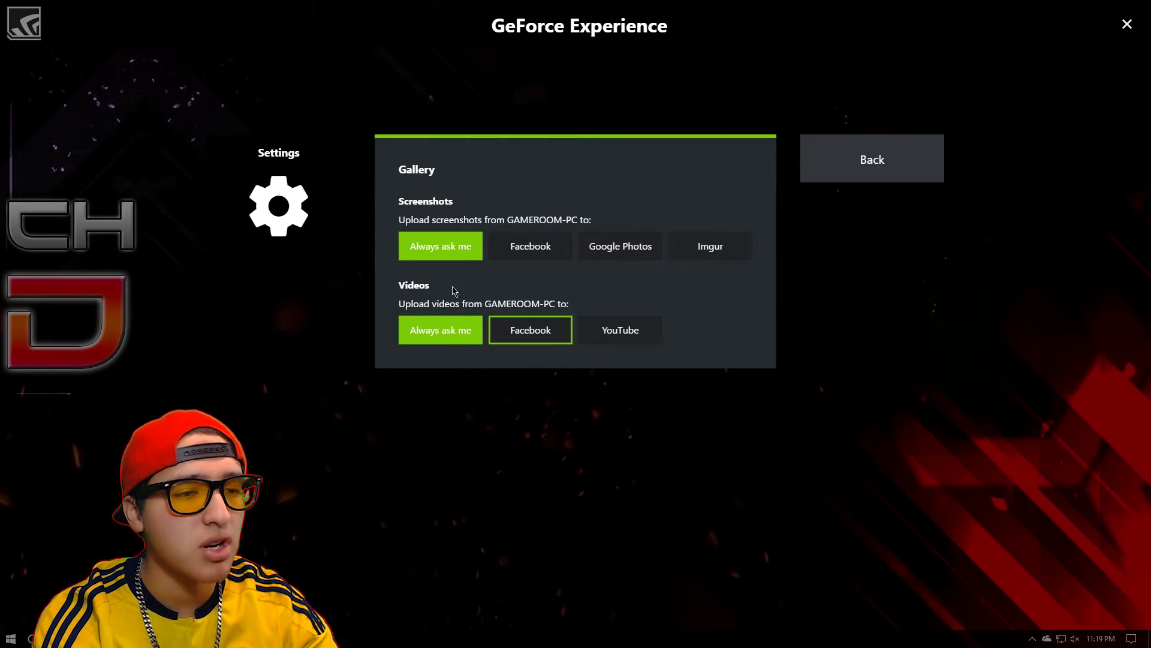
click(931, 177)
scroll(622, 326, up, 2)
scroll(622, 327, down, 5)
click(484, 386)
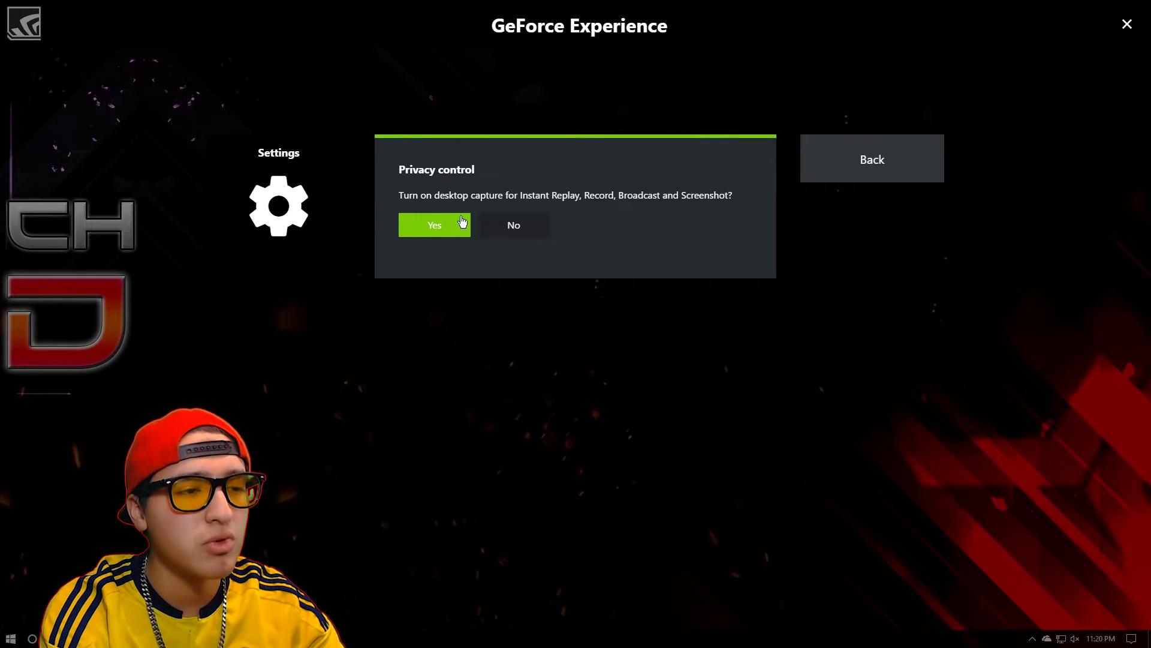
click(882, 151)
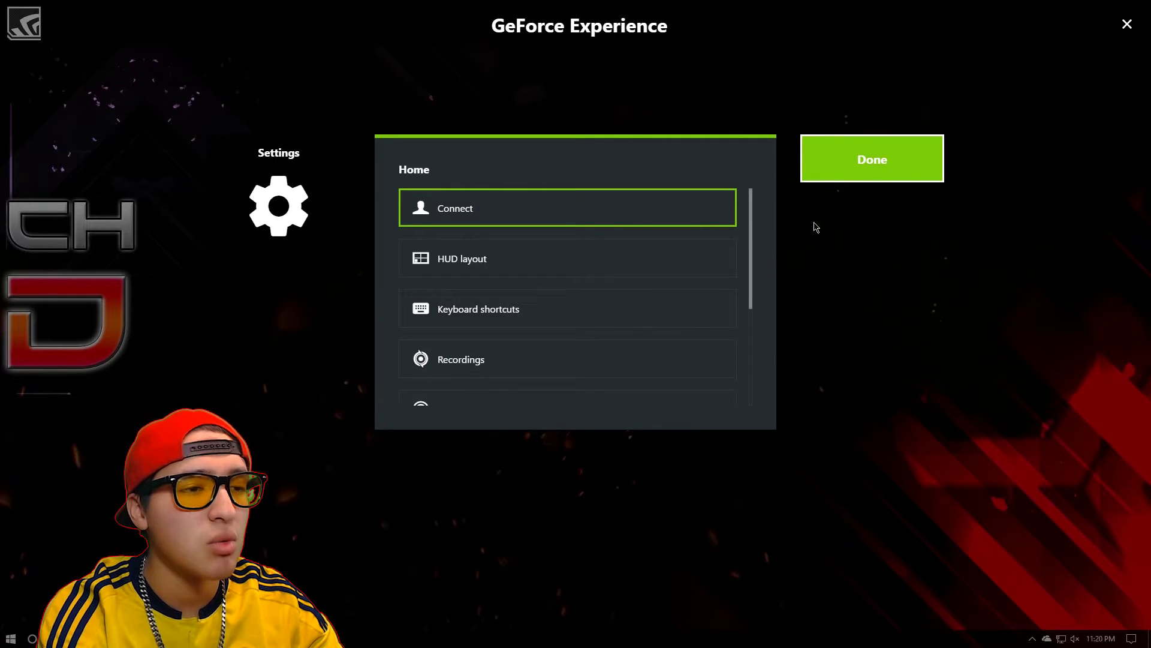
- Open Record quality customization, try the Low, Medium and High presets, then choose Custom
click(850, 180)
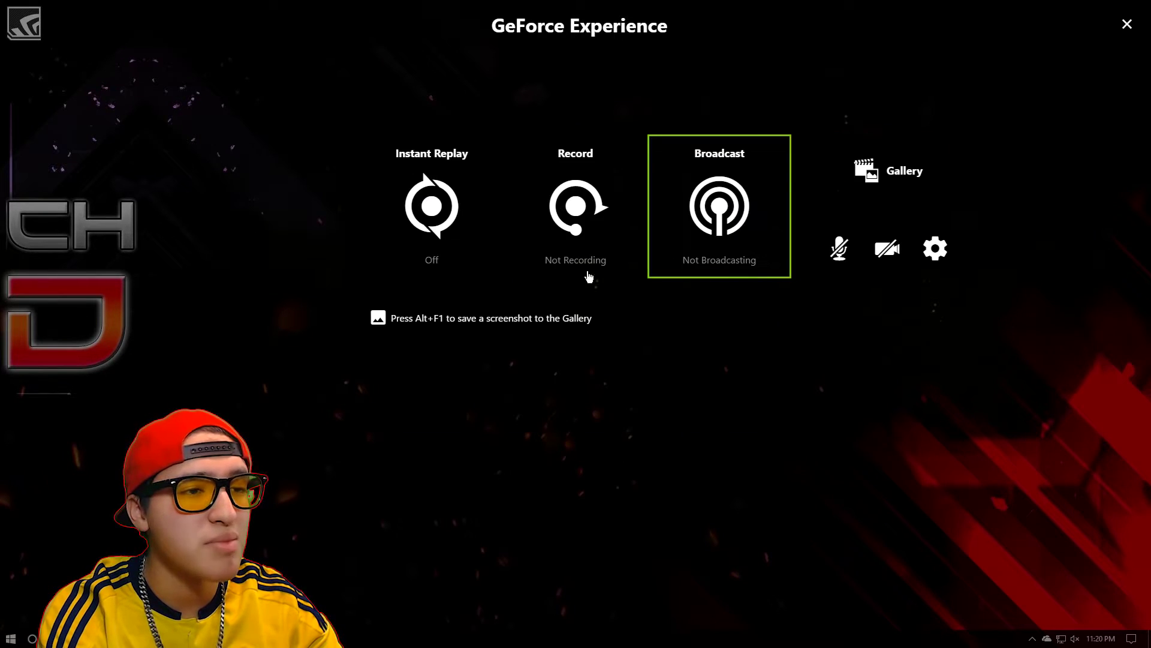
click(594, 232)
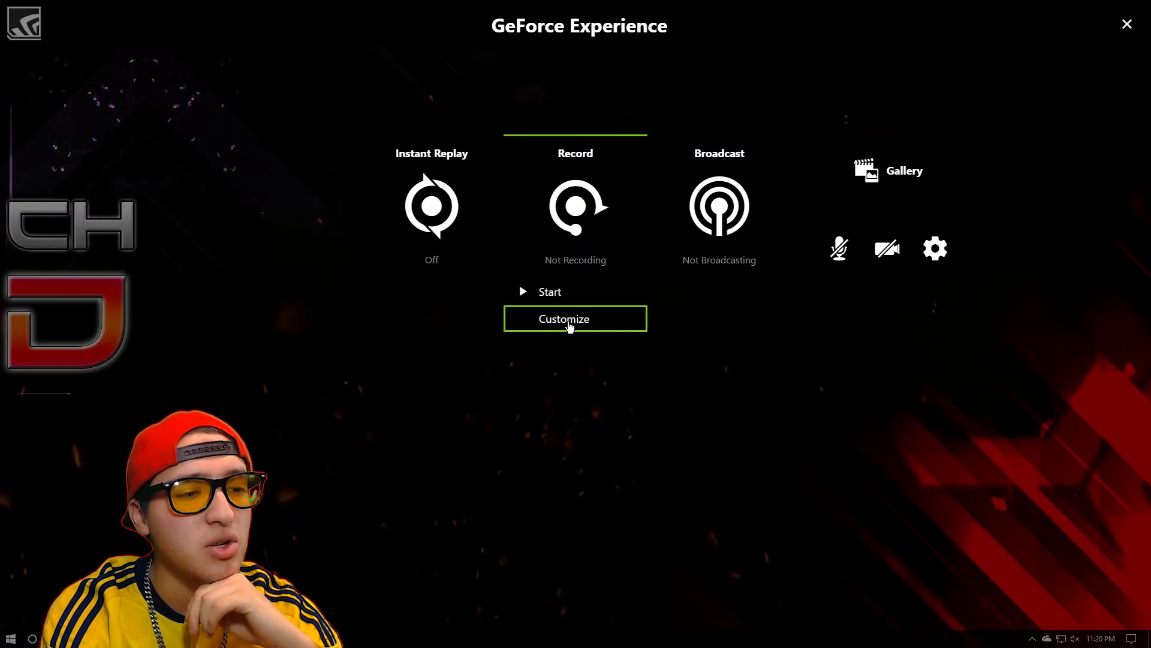
click(570, 326)
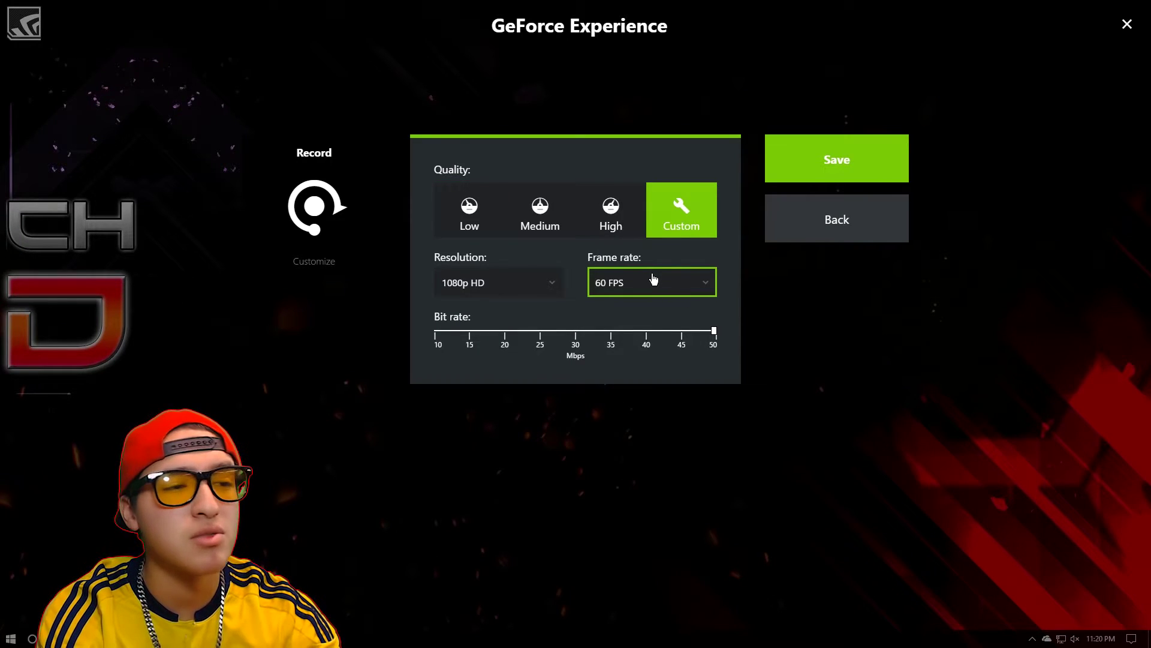
click(469, 220)
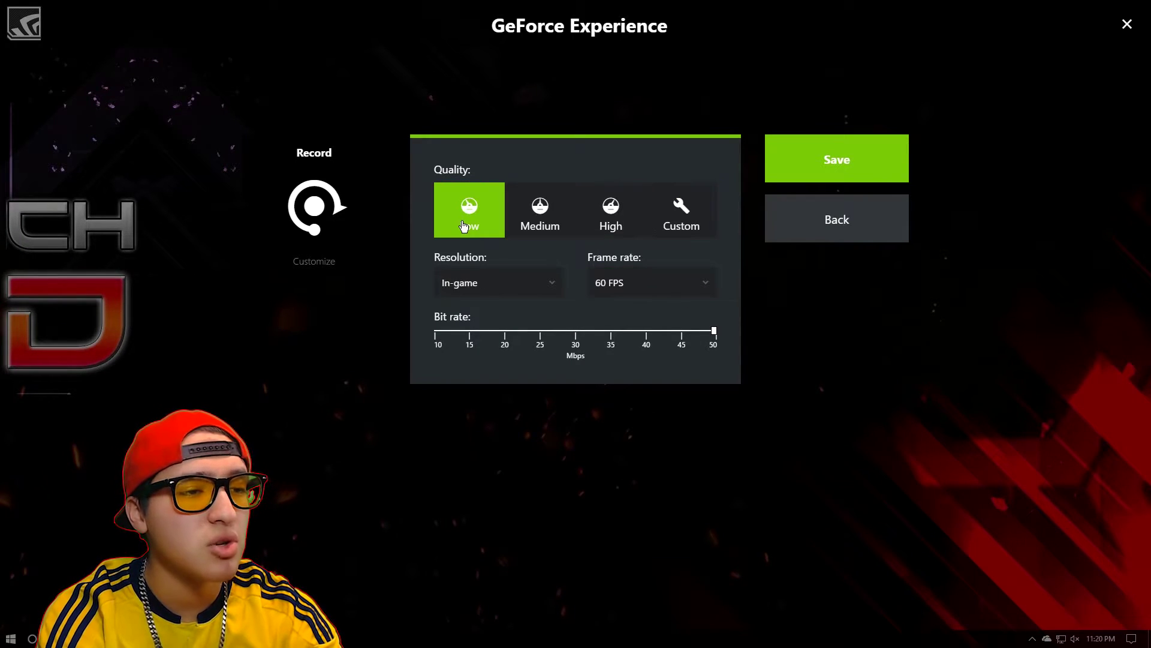
click(554, 231)
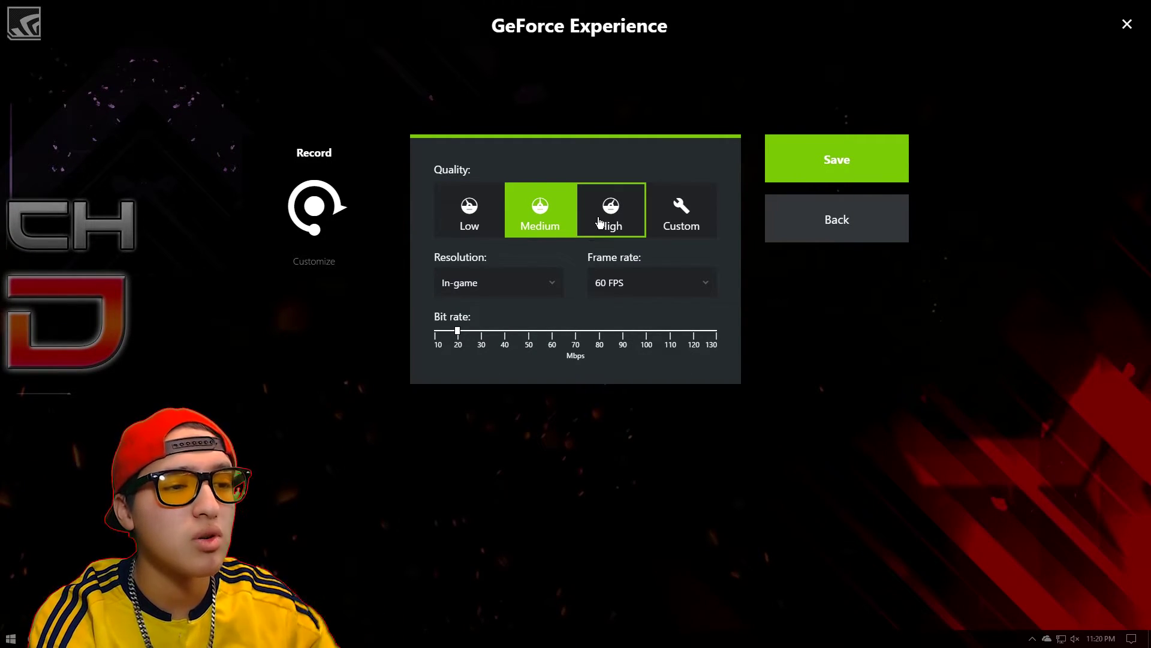
click(470, 225)
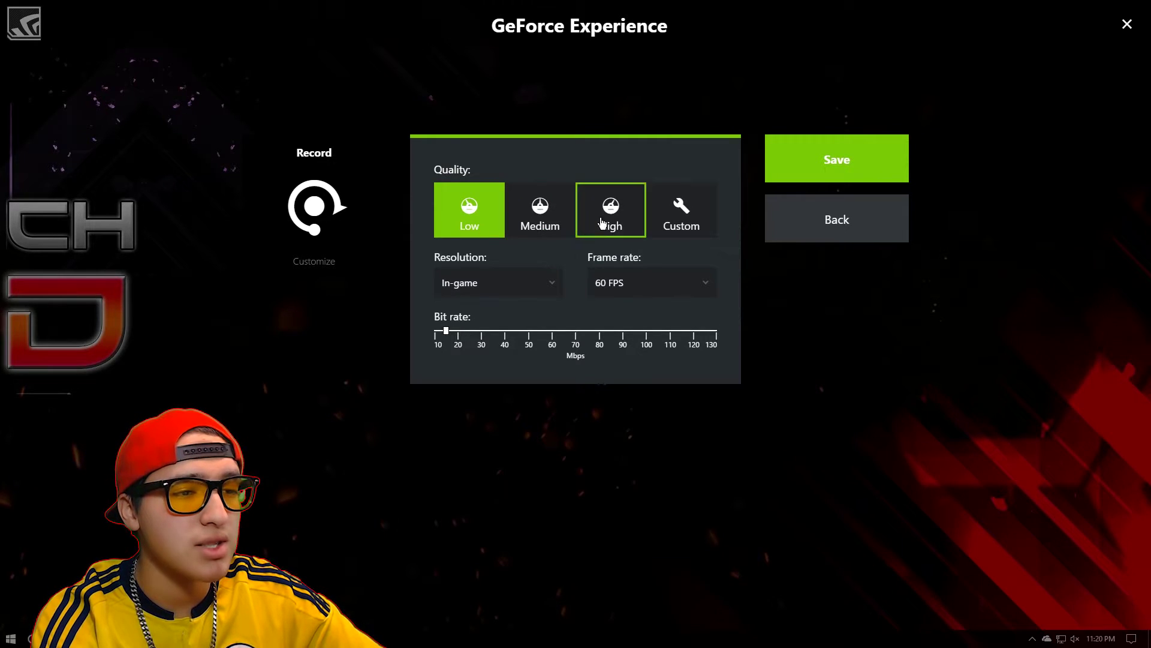
click(602, 230)
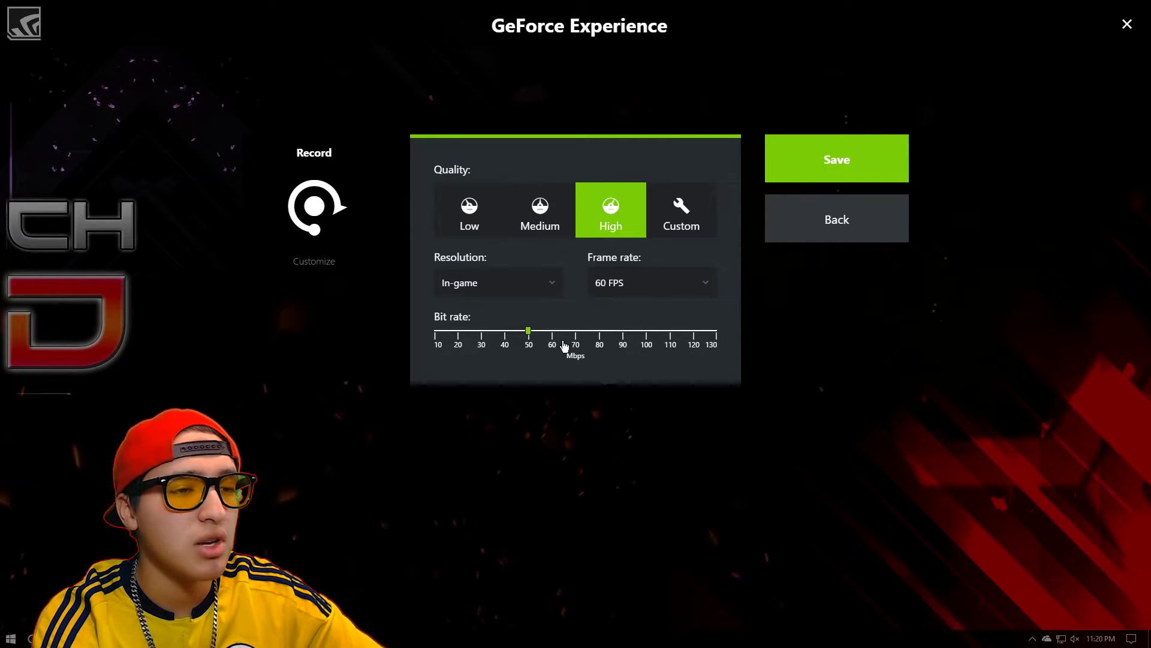
click(664, 227)
- Set custom recording to 1080p HD, 60 FPS and 50 Mbps bit rate, and save
click(511, 293)
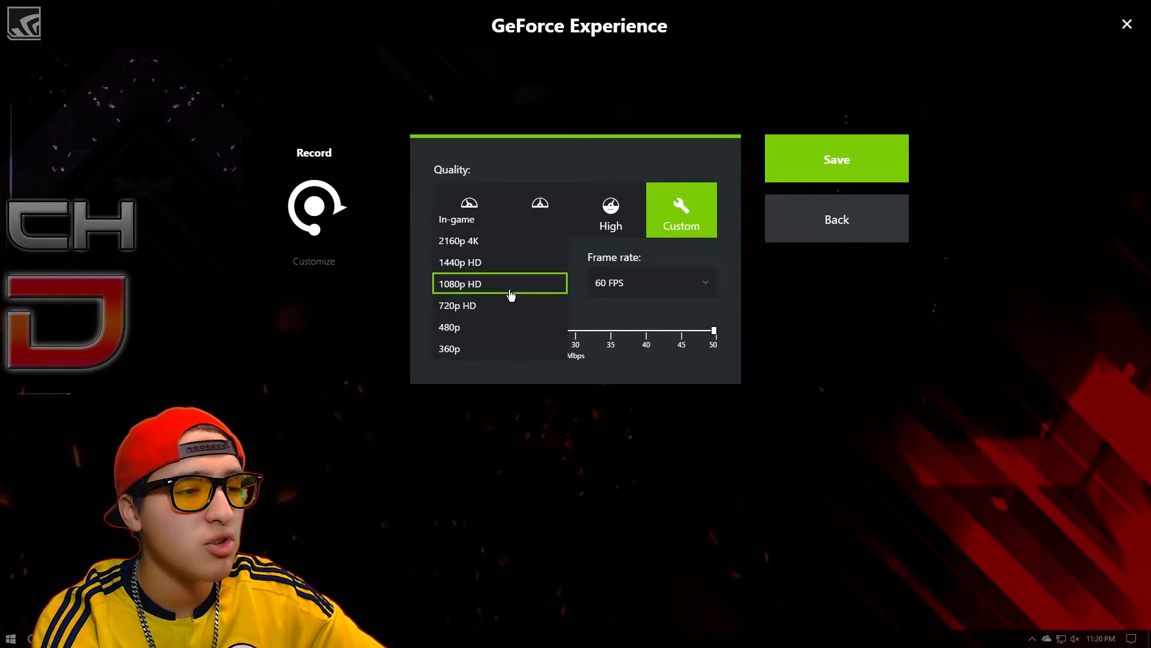
click(491, 241)
click(637, 287)
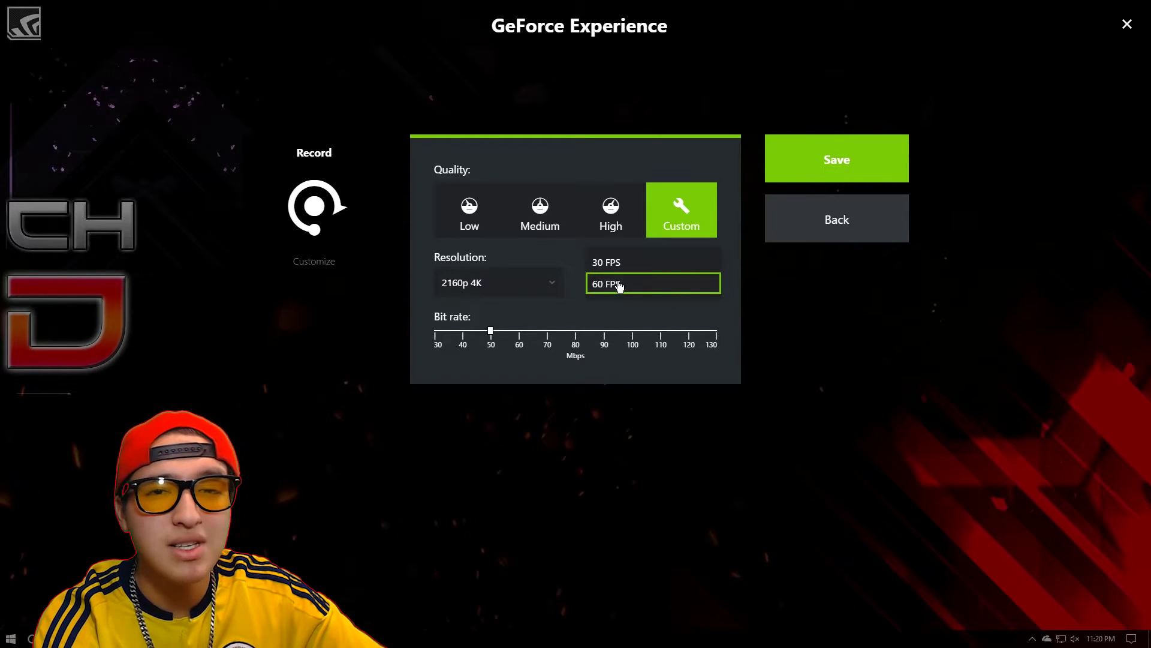
click(620, 286)
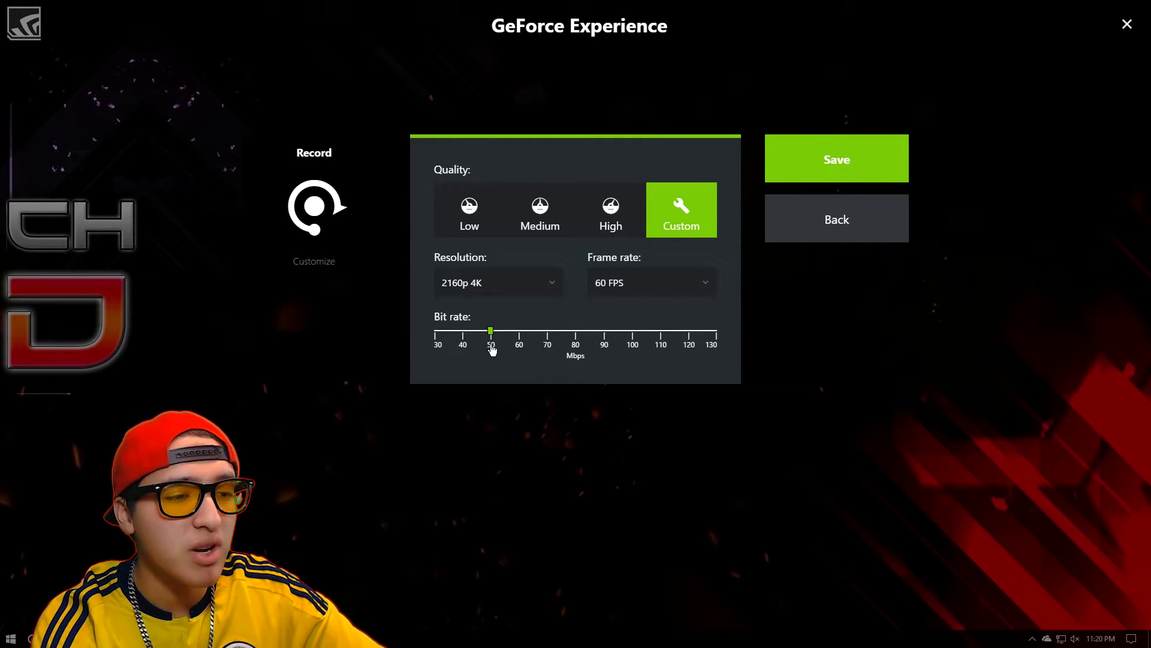
drag(491, 337, 719, 347)
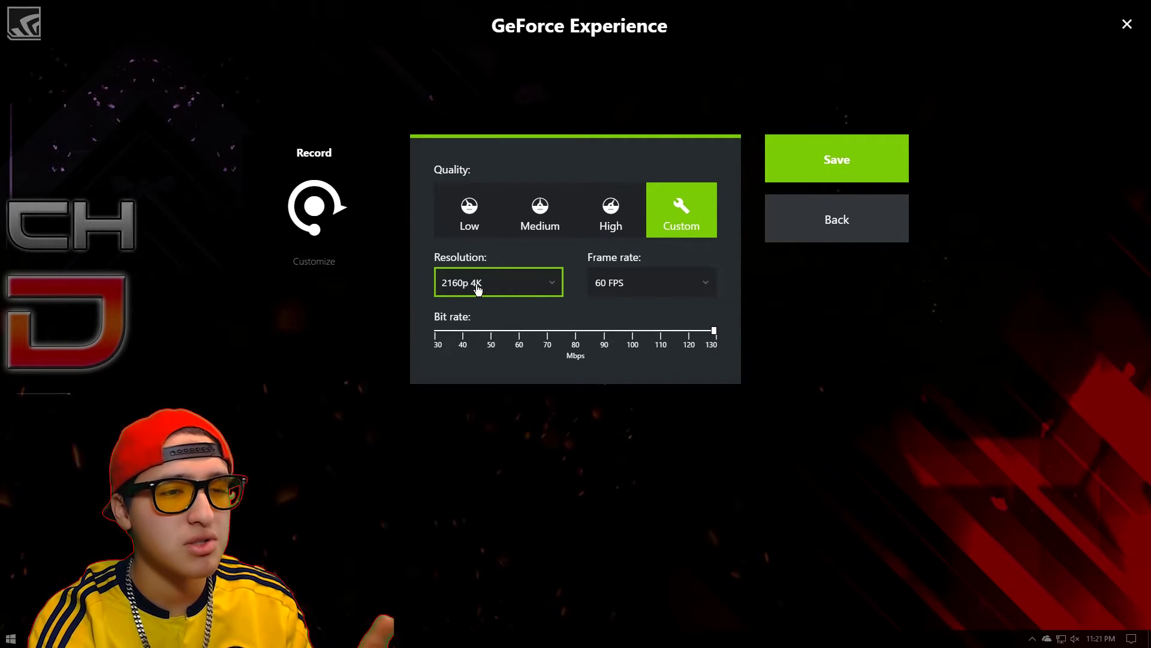
click(536, 290)
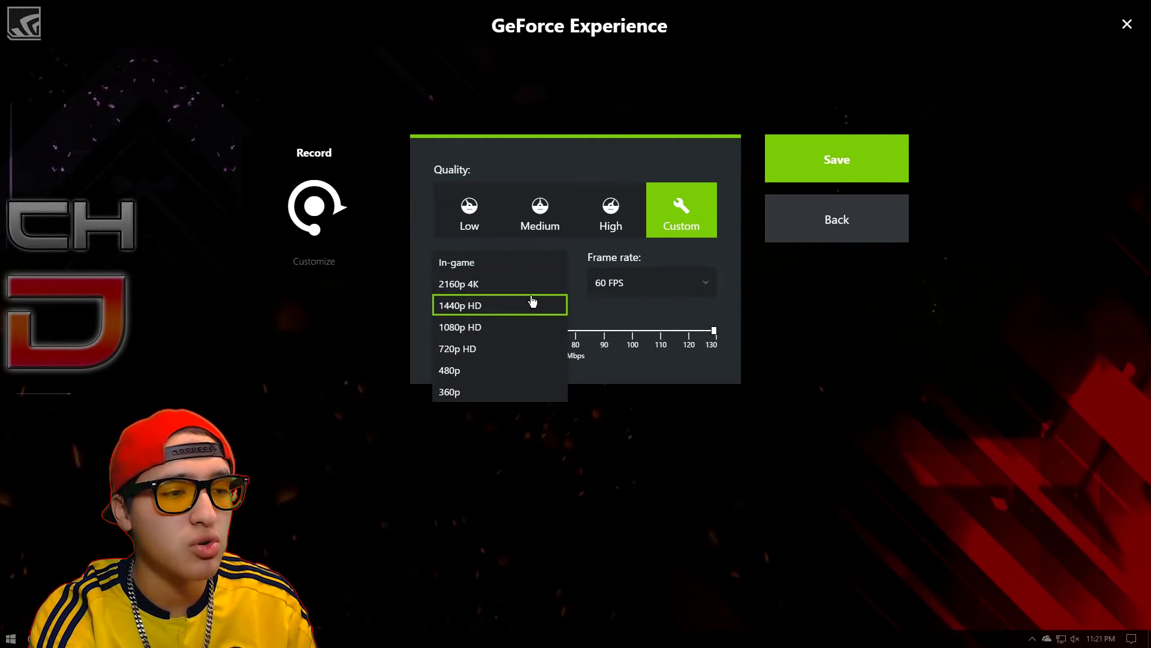
click(530, 327)
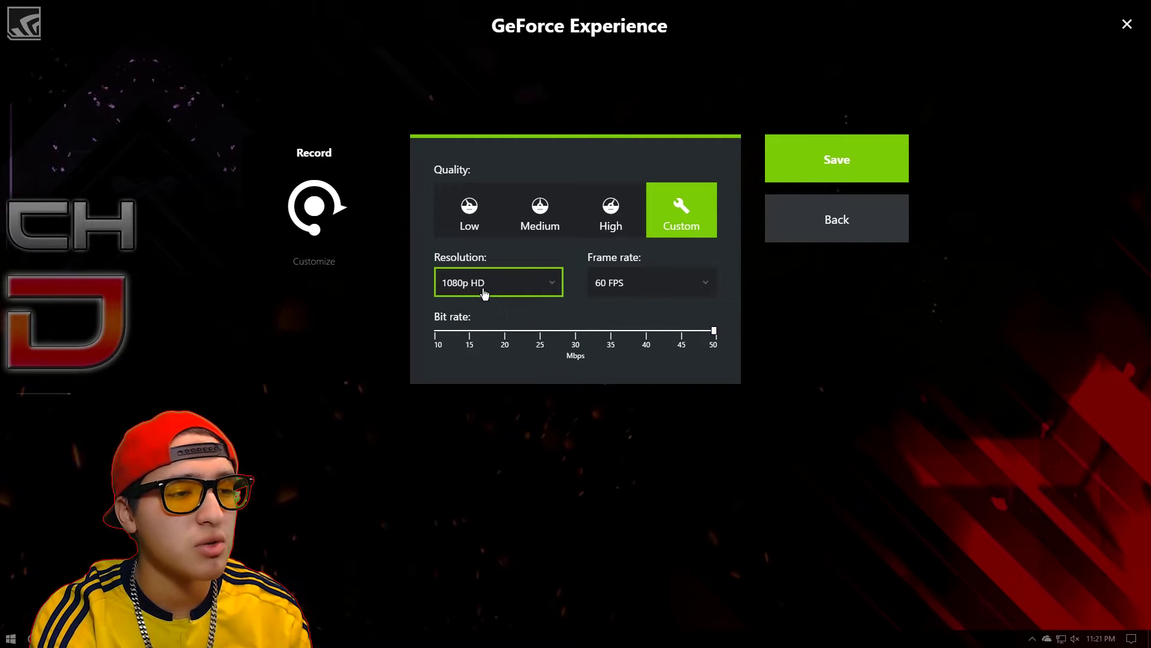
click(602, 288)
click(633, 286)
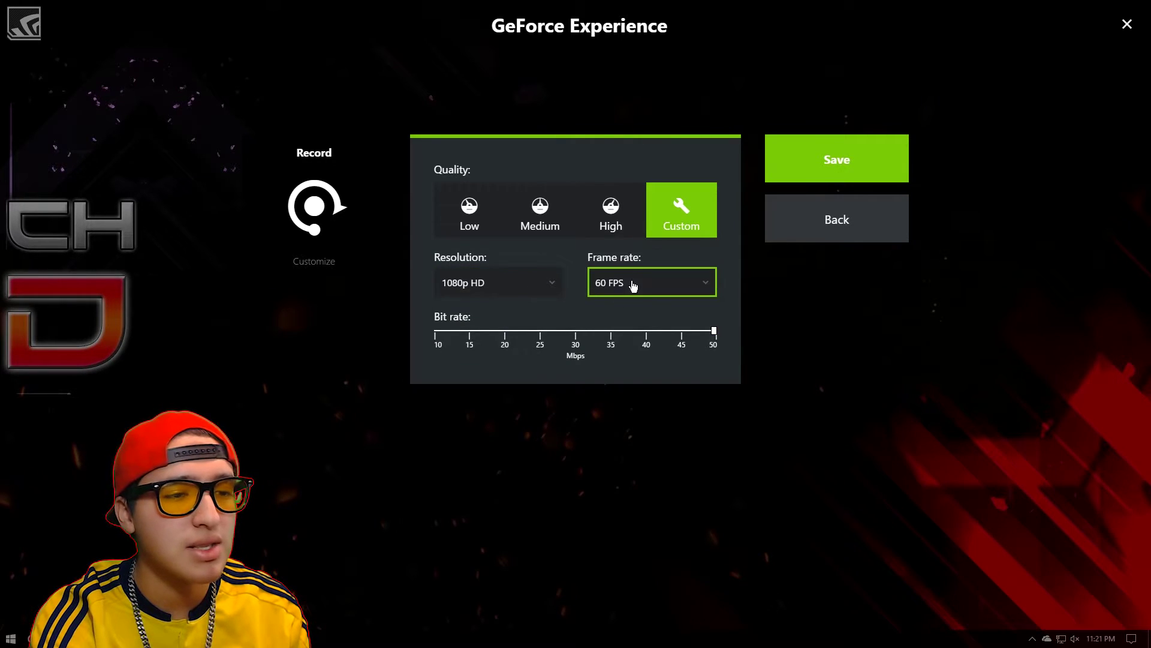
click(714, 333)
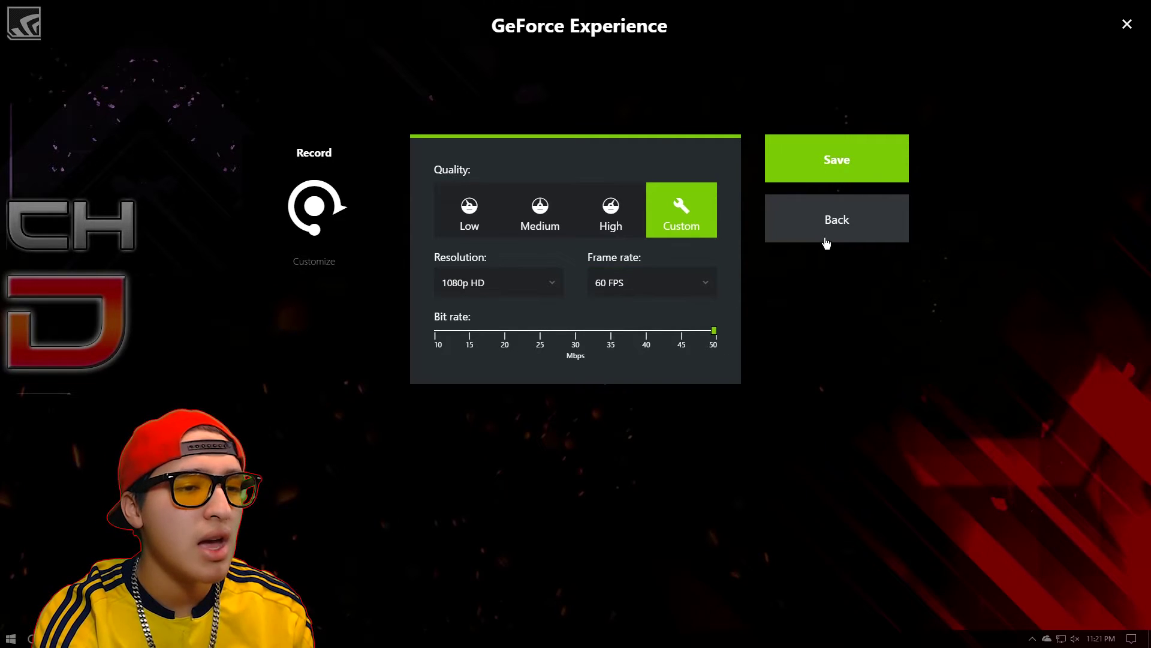
click(845, 170)
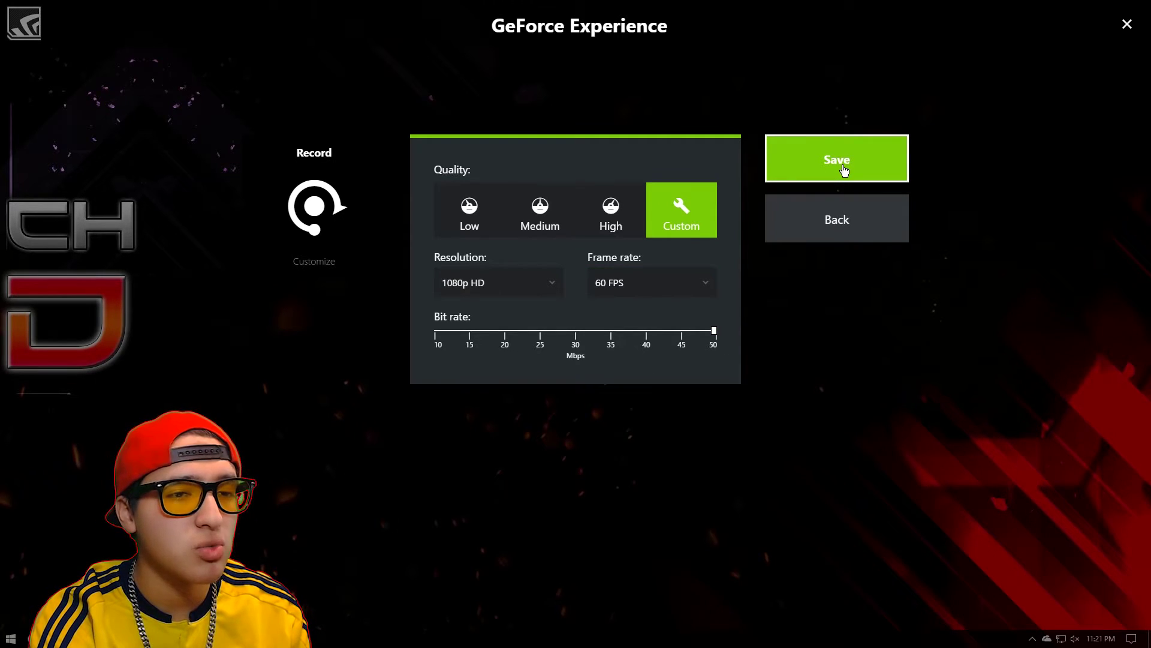
click(836, 219)
- Give Twitch broadcasting Ultra quality at 1080p HD, 60 FPS and 6 Mbps bit rate
click(712, 257)
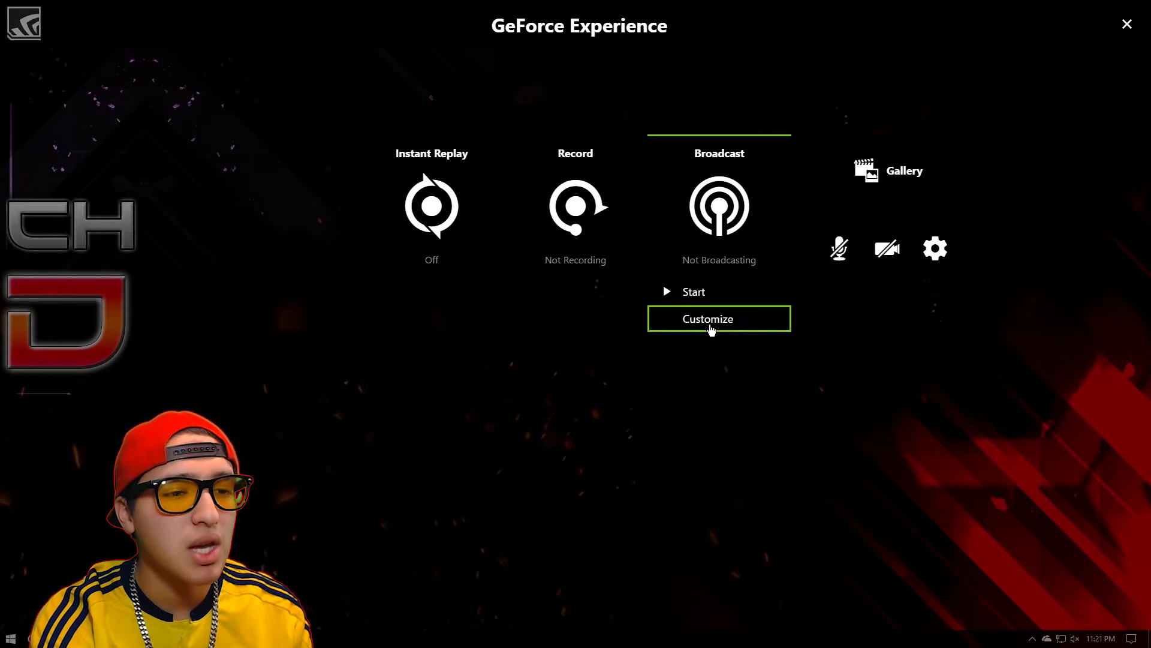
click(711, 328)
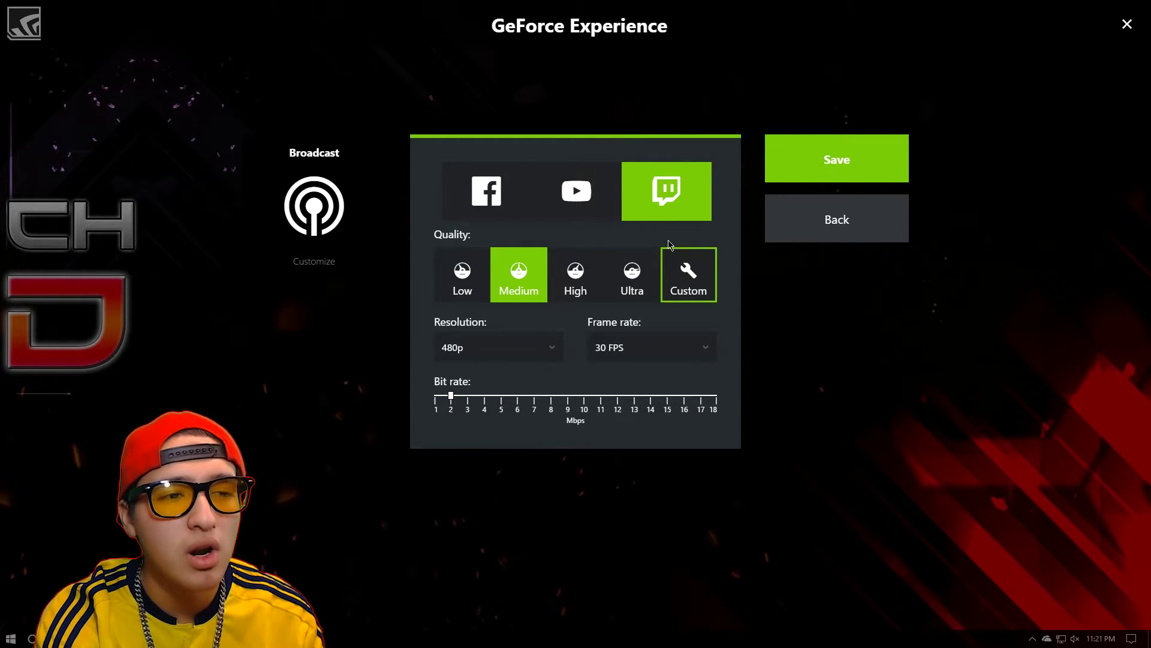
click(646, 275)
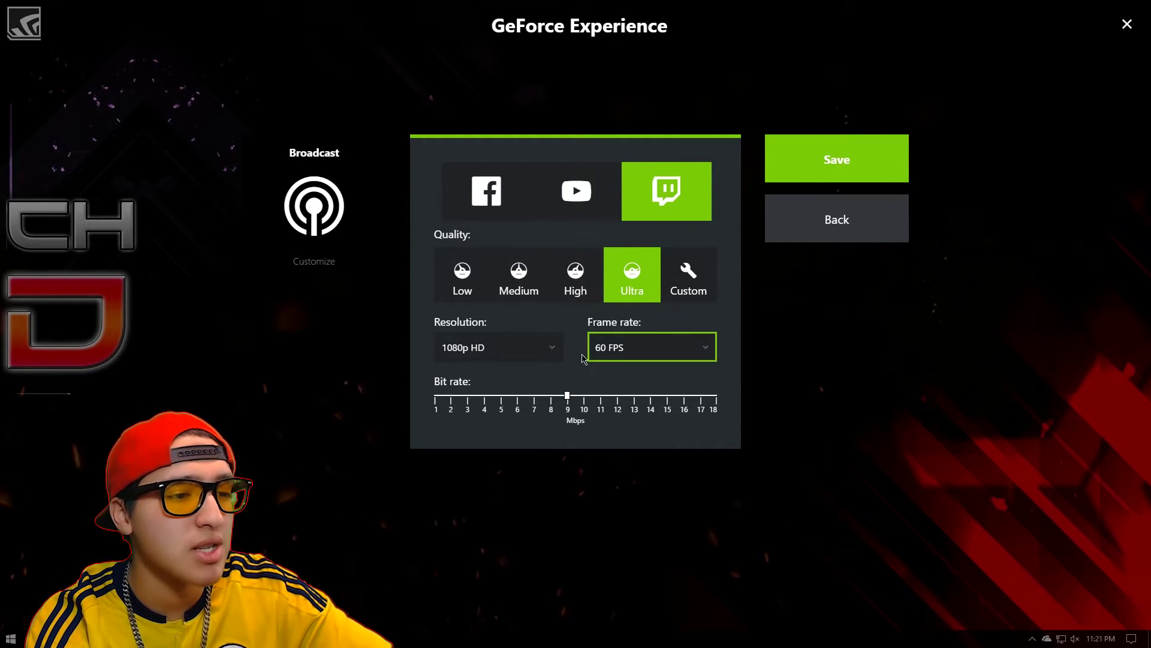
click(540, 350)
click(539, 351)
click(603, 352)
click(619, 350)
drag(557, 410, 519, 416)
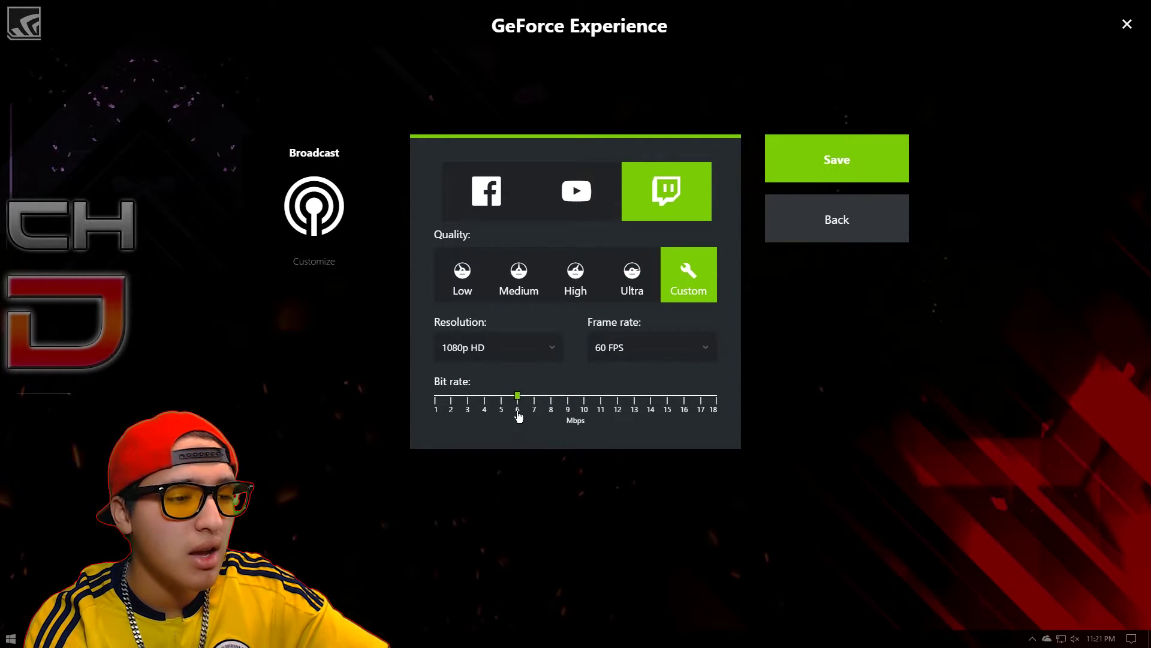
- Set YouTube broadcasting to Ultra at 1080p HD with 12 Mbps bit rate, and save
click(610, 199)
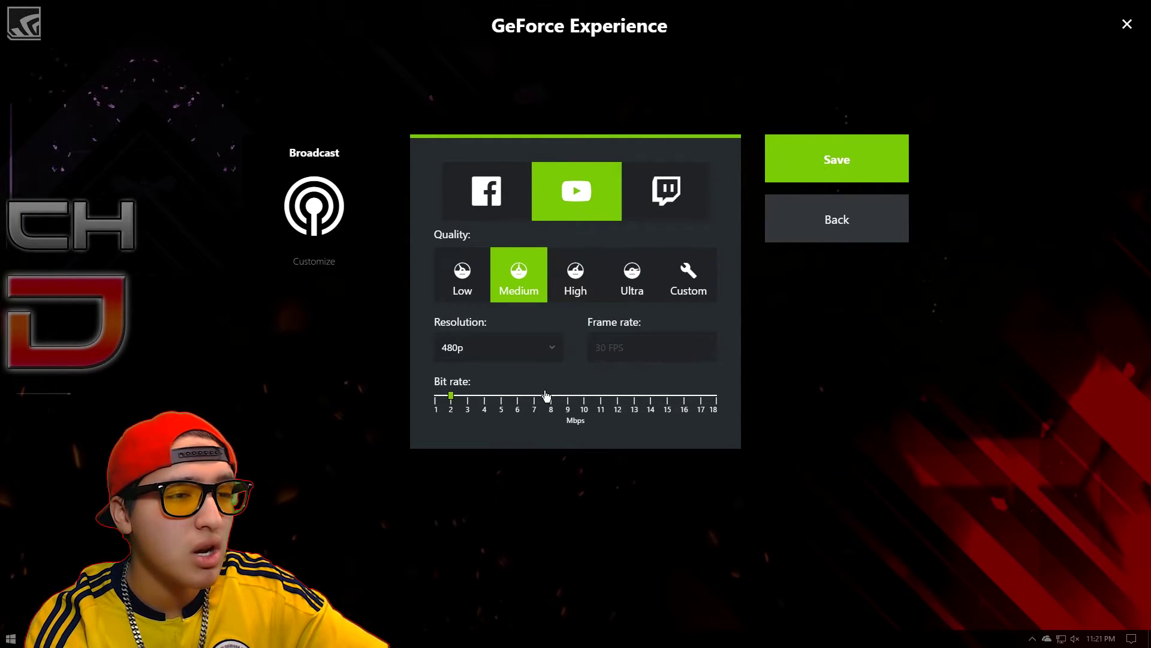
click(630, 285)
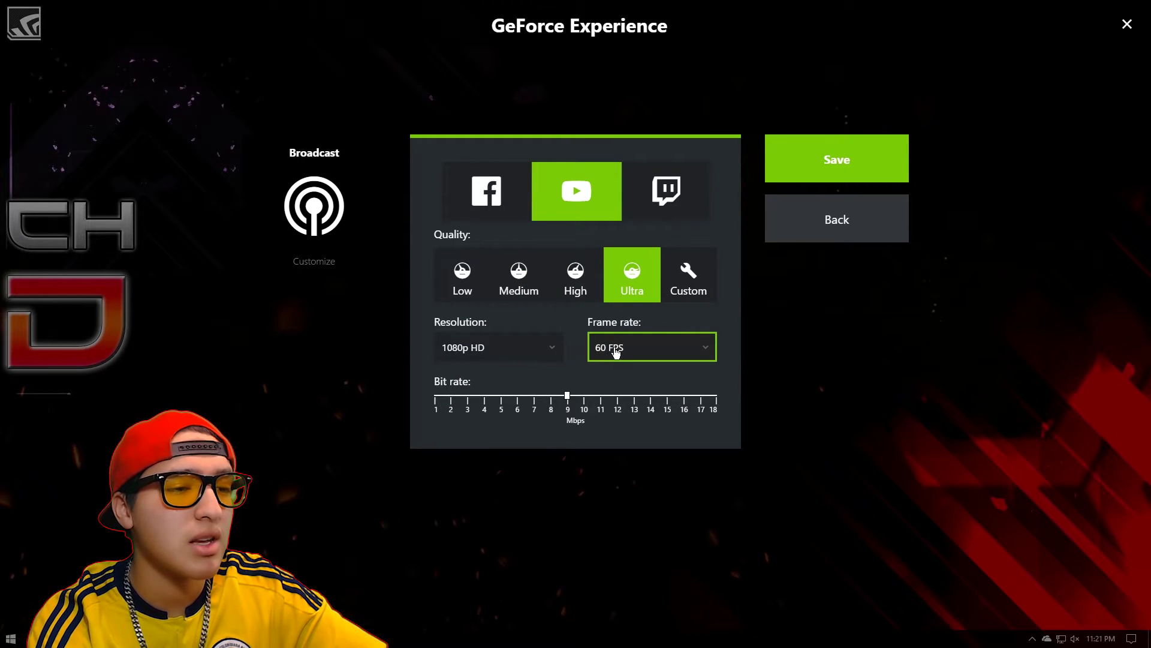
click(544, 354)
click(543, 354)
click(617, 397)
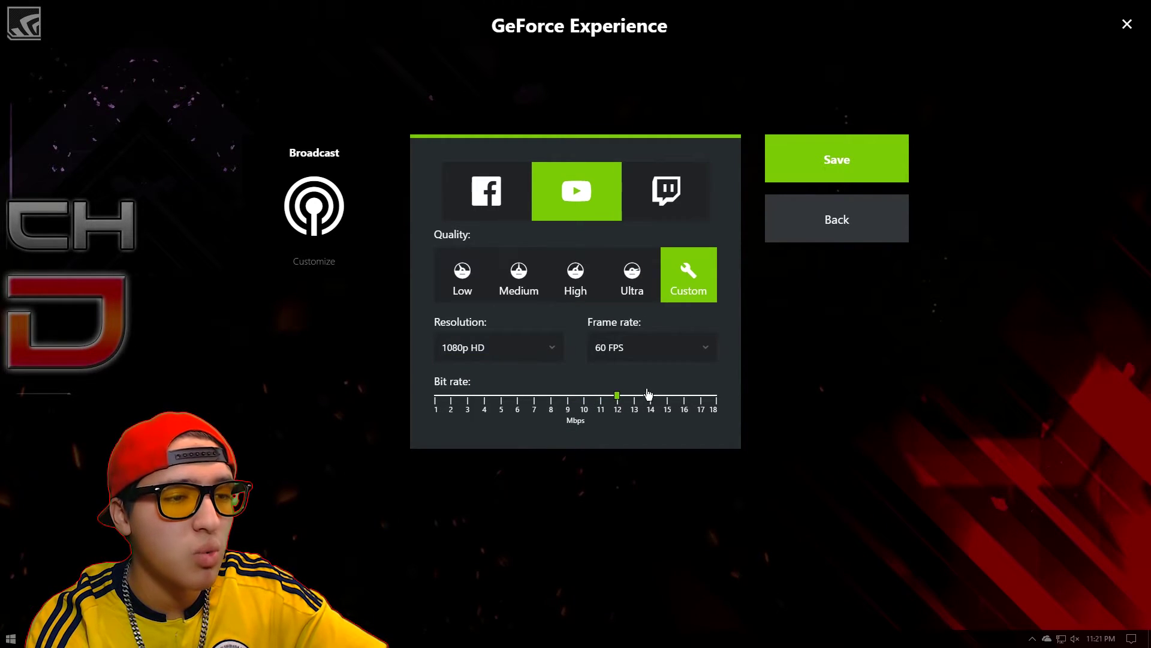
click(837, 161)
- Check the microphone settings: Line In (Scarlett Solo) at about 70% volume
mouse_move(850, 269)
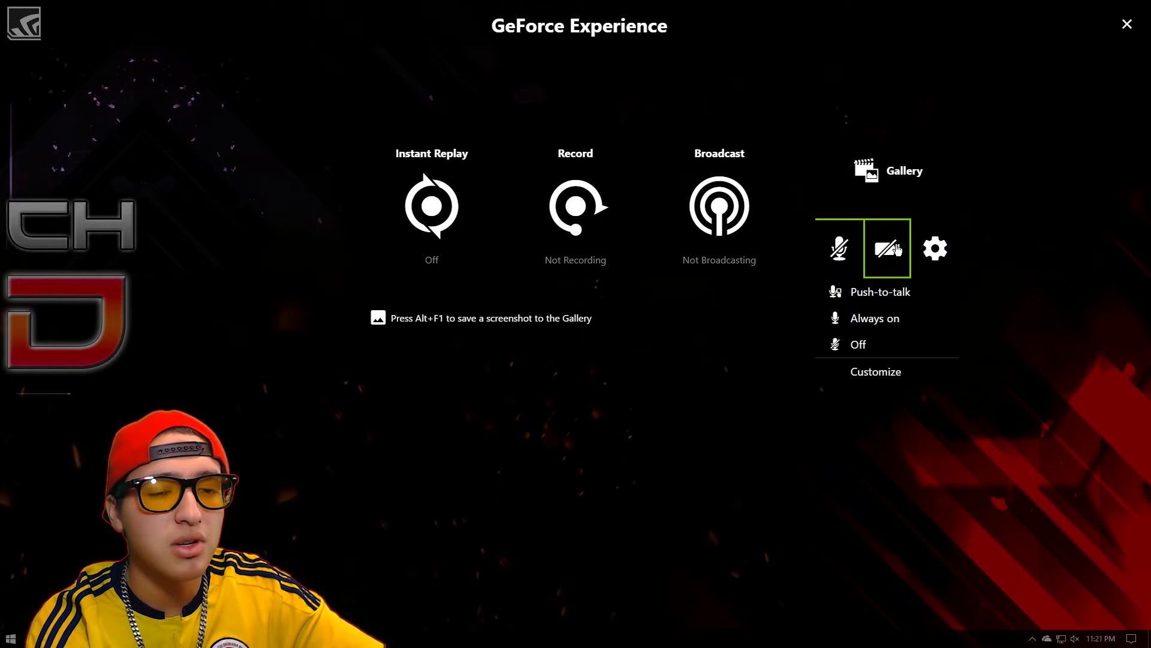
click(864, 373)
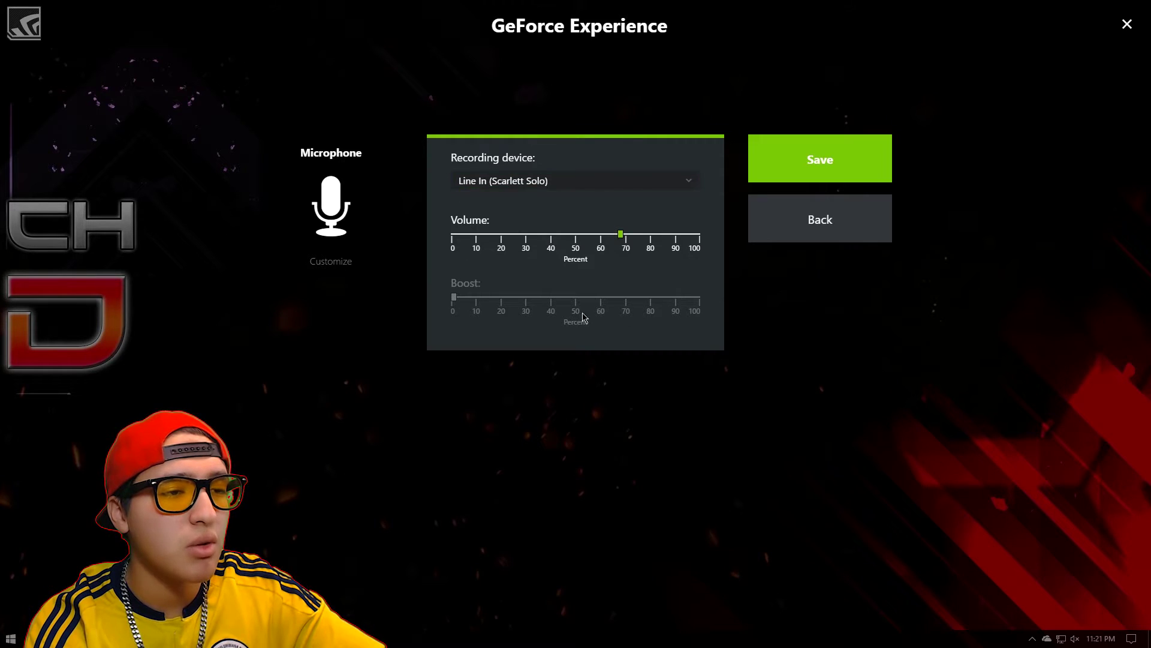
click(838, 223)
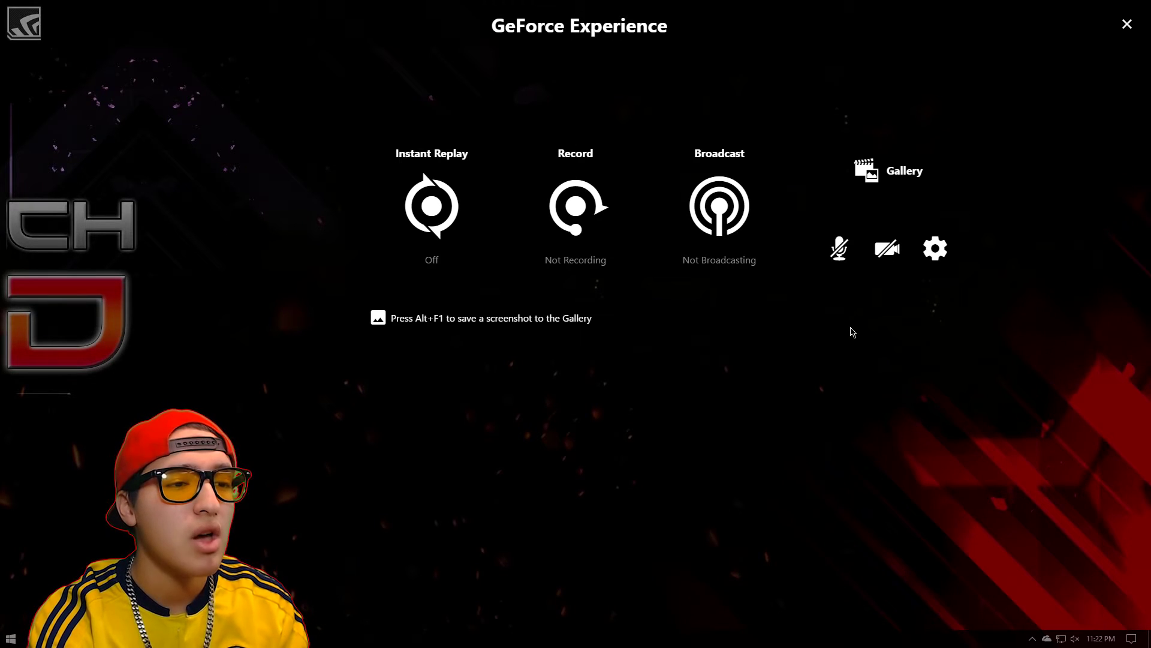
- Start a desktop recording with Alt+F9 and close the overlay
click(602, 237)
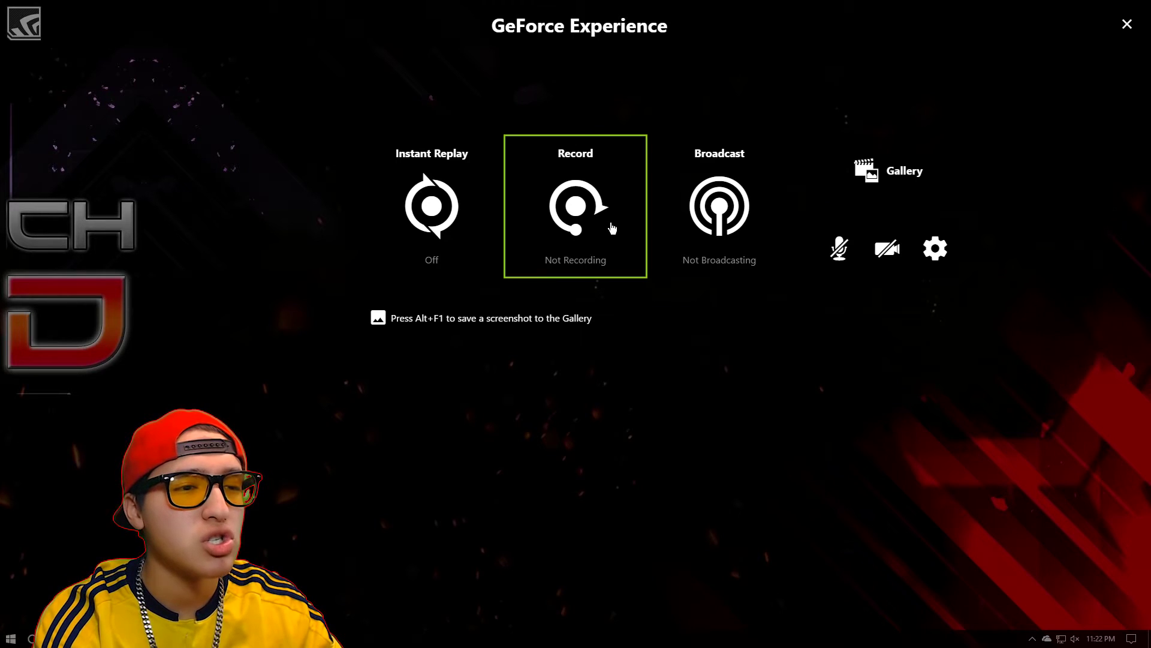
key(alt+F9)
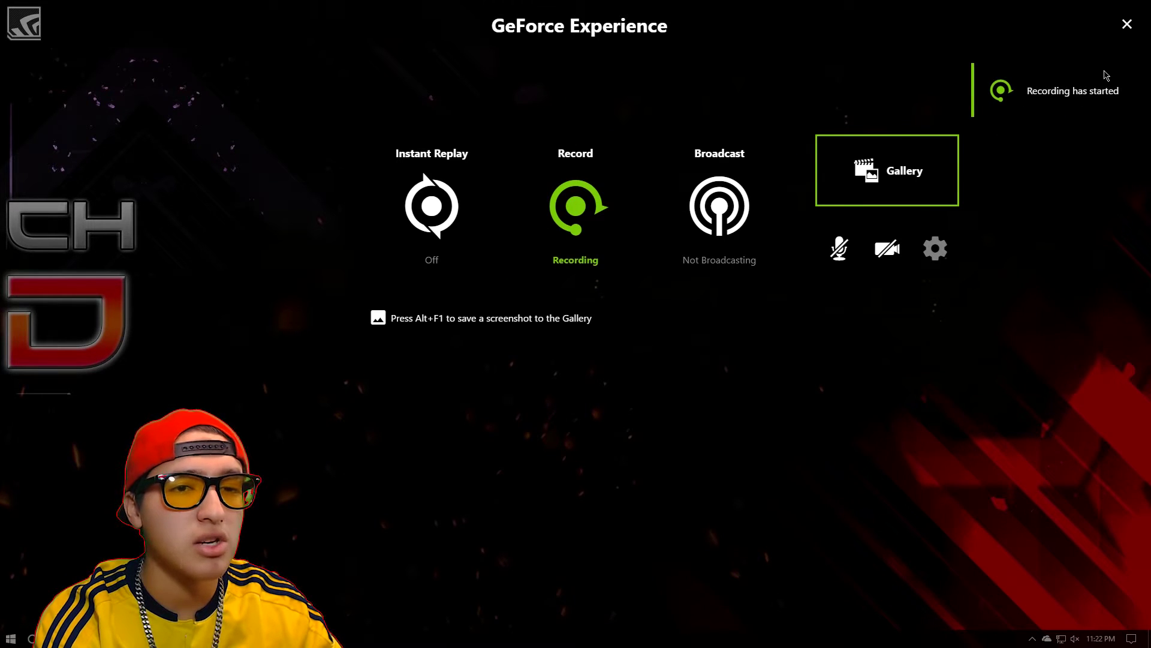
click(1128, 24)
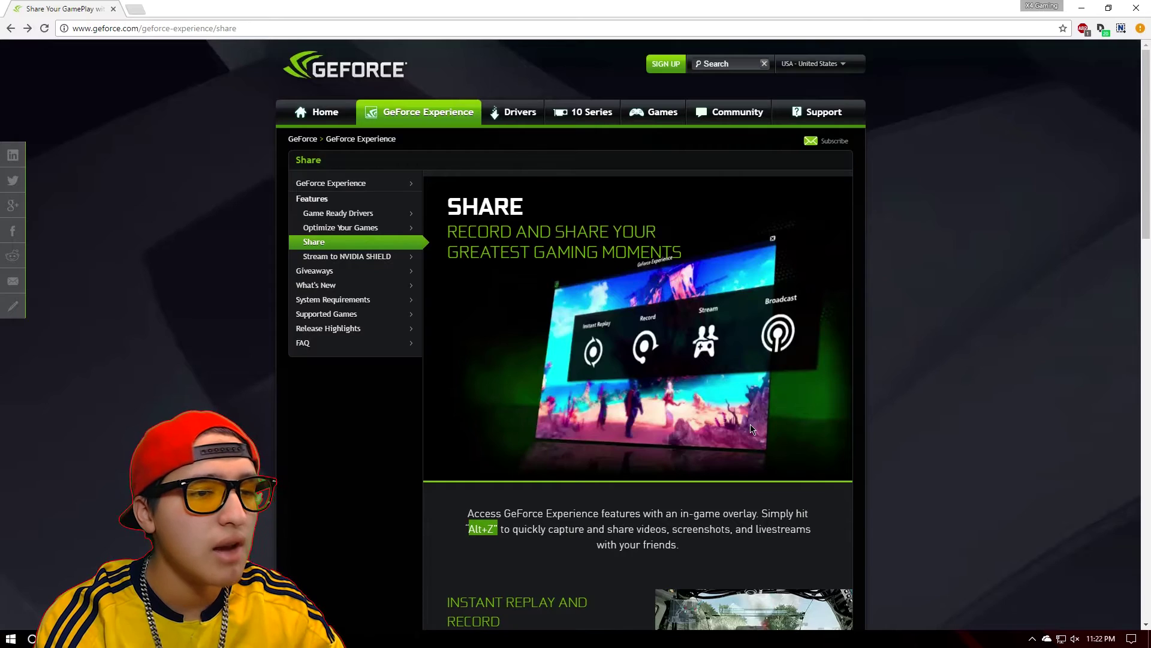
- Scroll the GeForce Share page down to its Share Features list and back, then minimize Chrome
scroll(751, 429, down, 20)
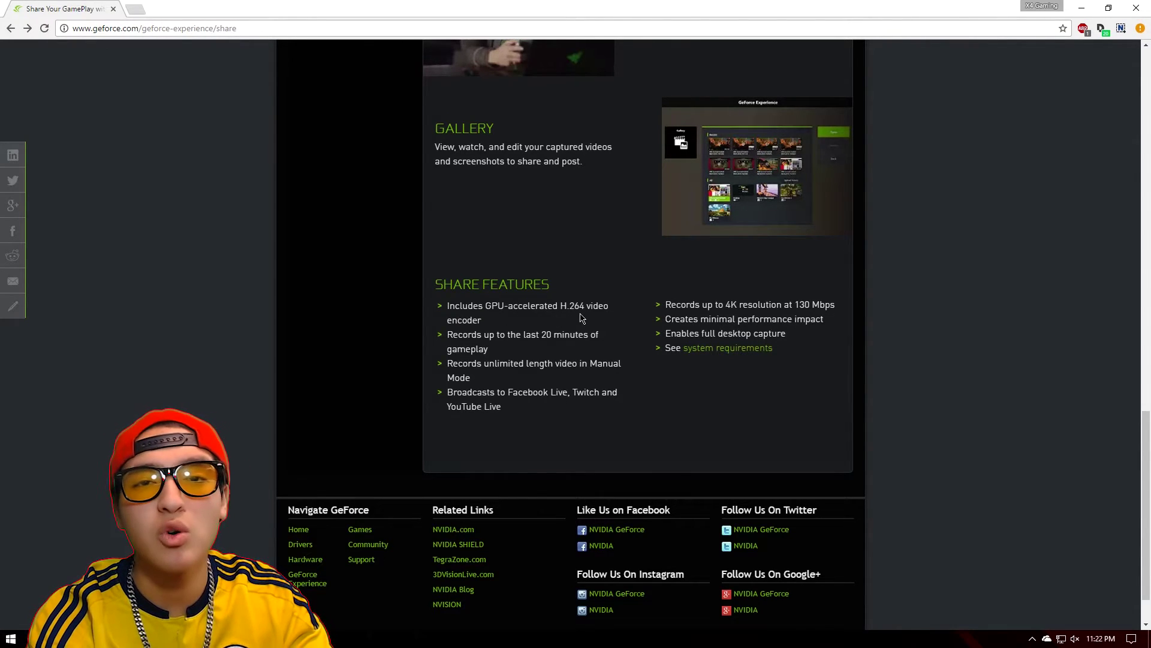
scroll(604, 334, down, 1)
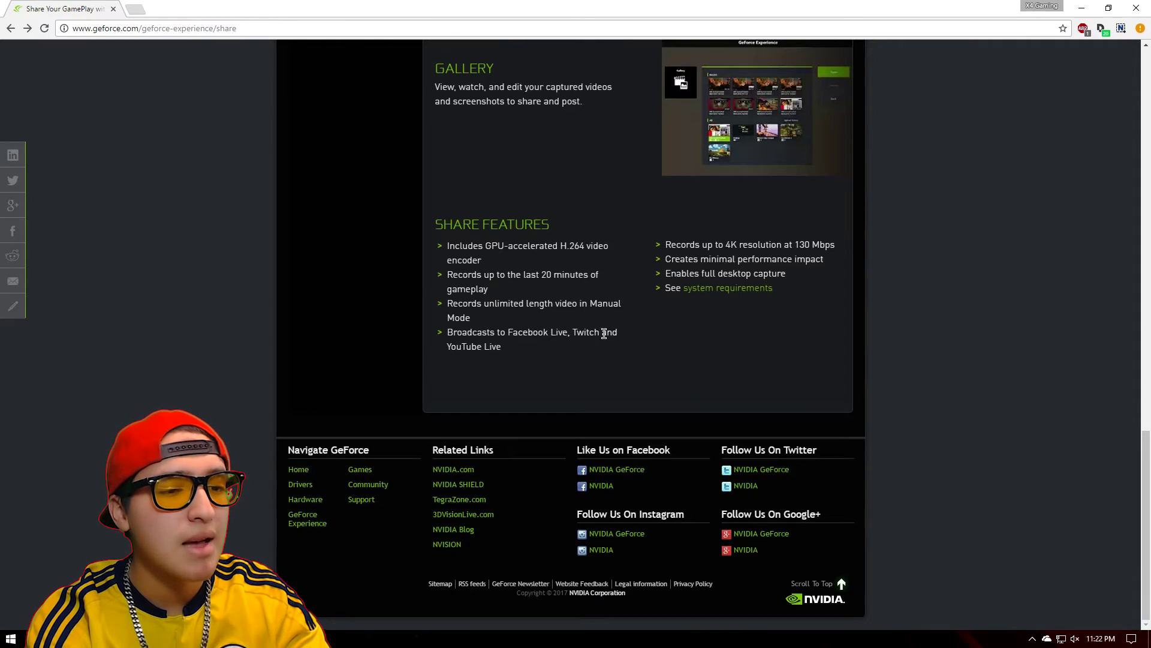
scroll(638, 412, up, 6)
scroll(629, 429, down, 5)
scroll(628, 431, up, 14)
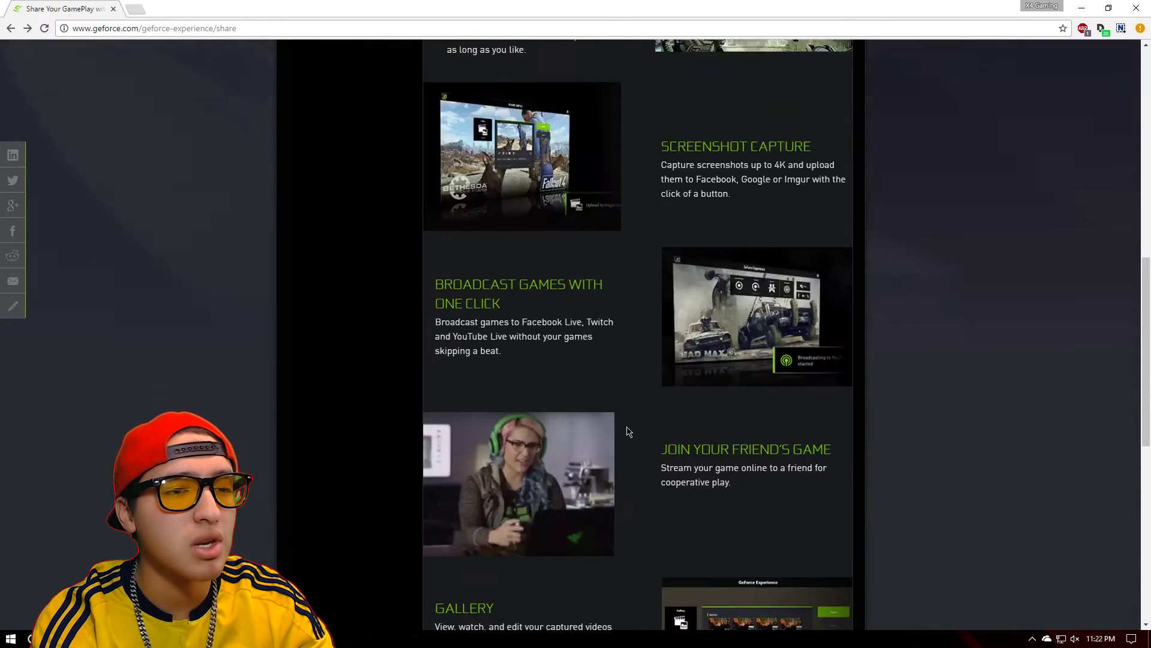
scroll(630, 438, up, 5)
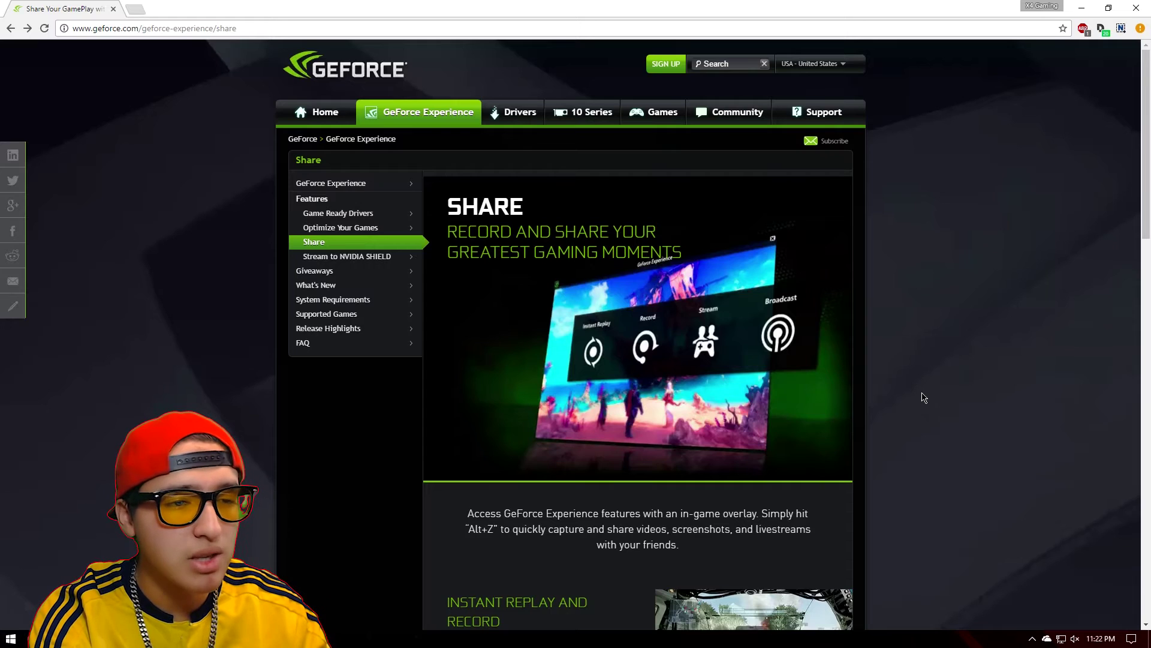
scroll(924, 398, down, 10)
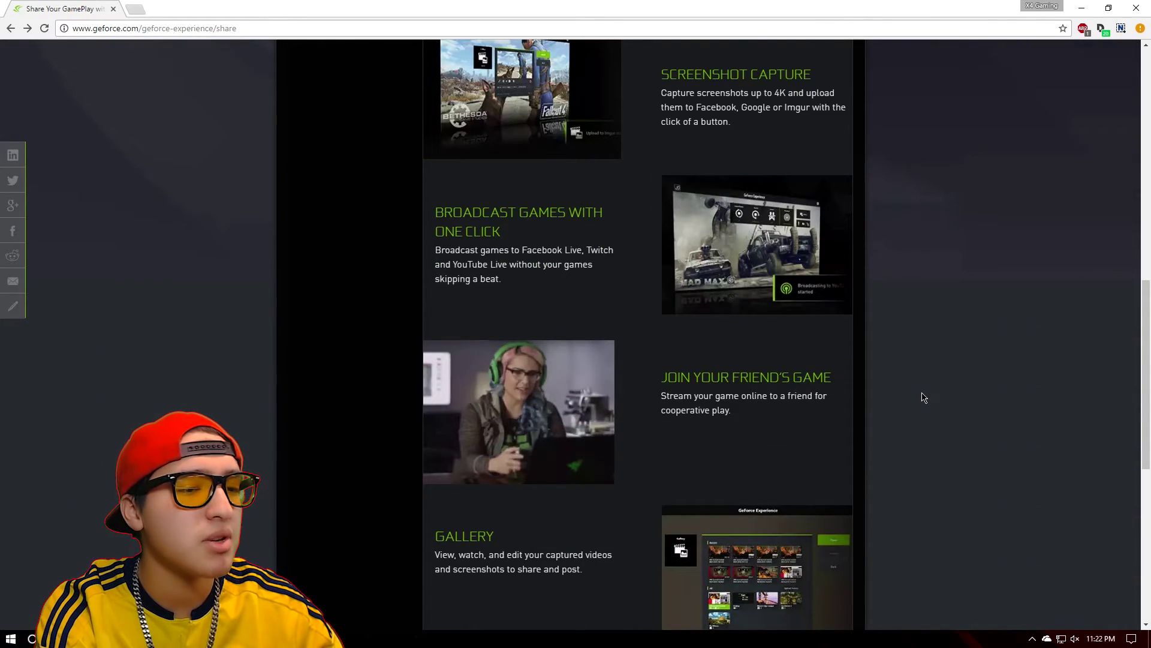
scroll(924, 400, down, 5)
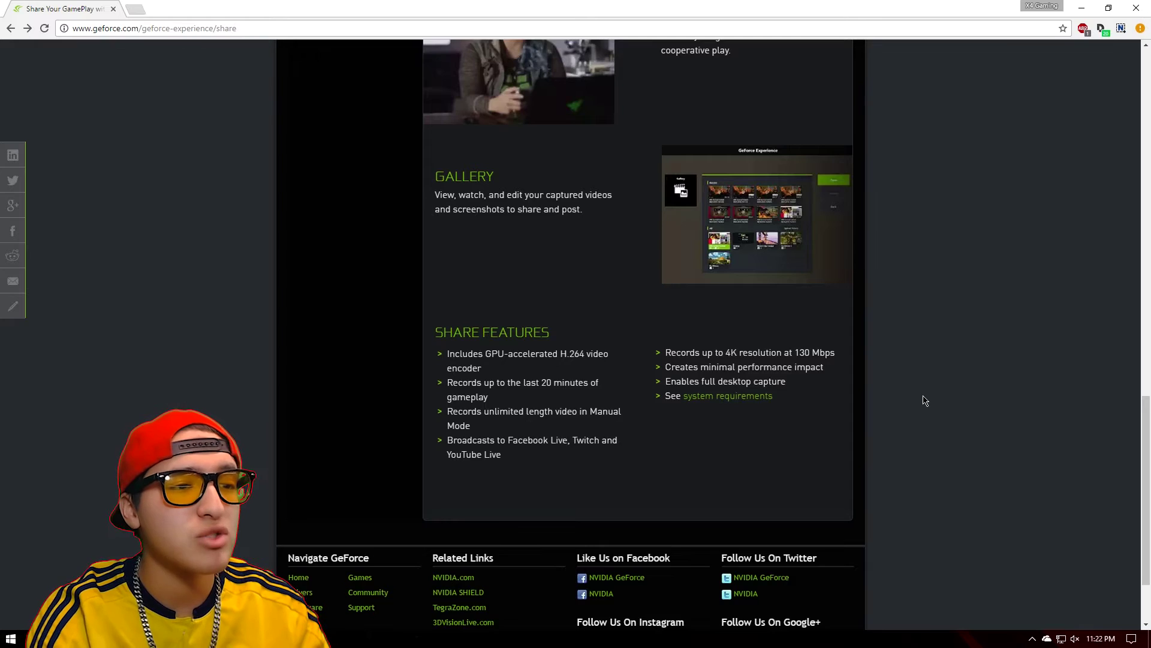
scroll(923, 400, up, 15)
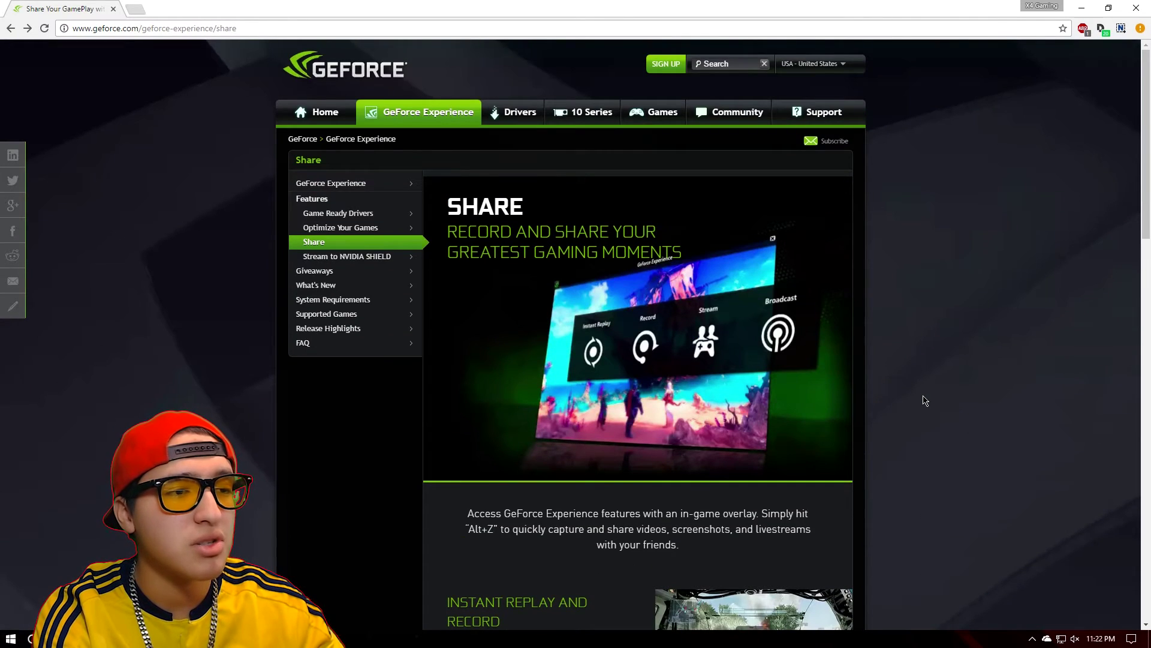
click(1082, 8)
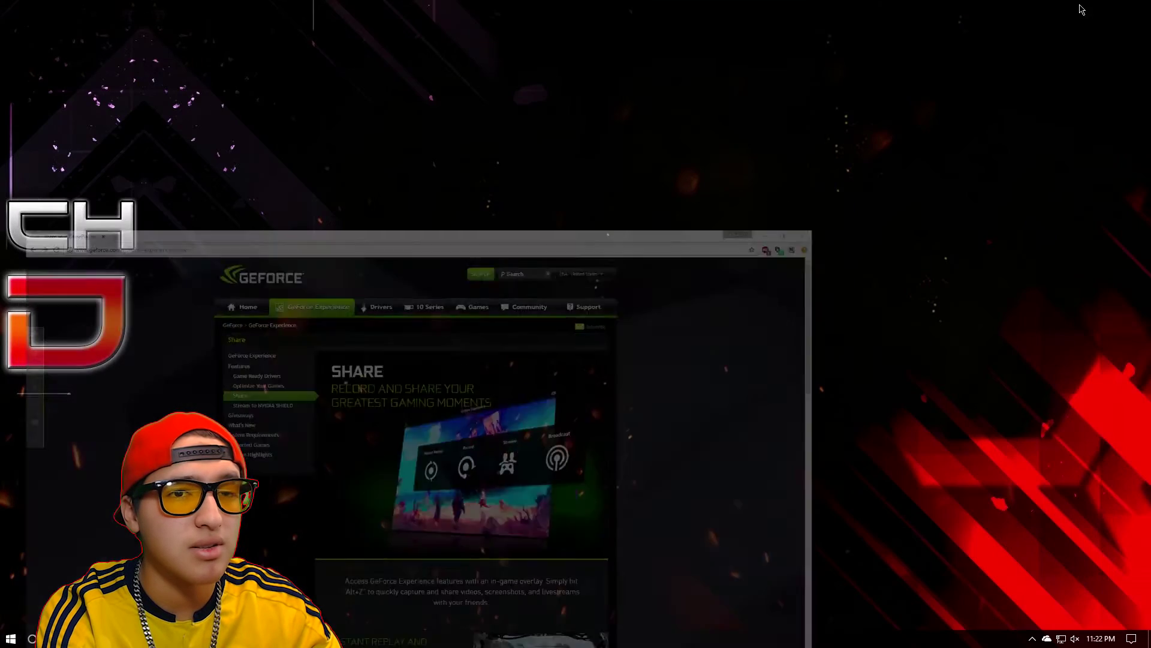
- Stop the running desktop recording from the Alt+Z overlay's Record menu and save the clip
key(alt+z)
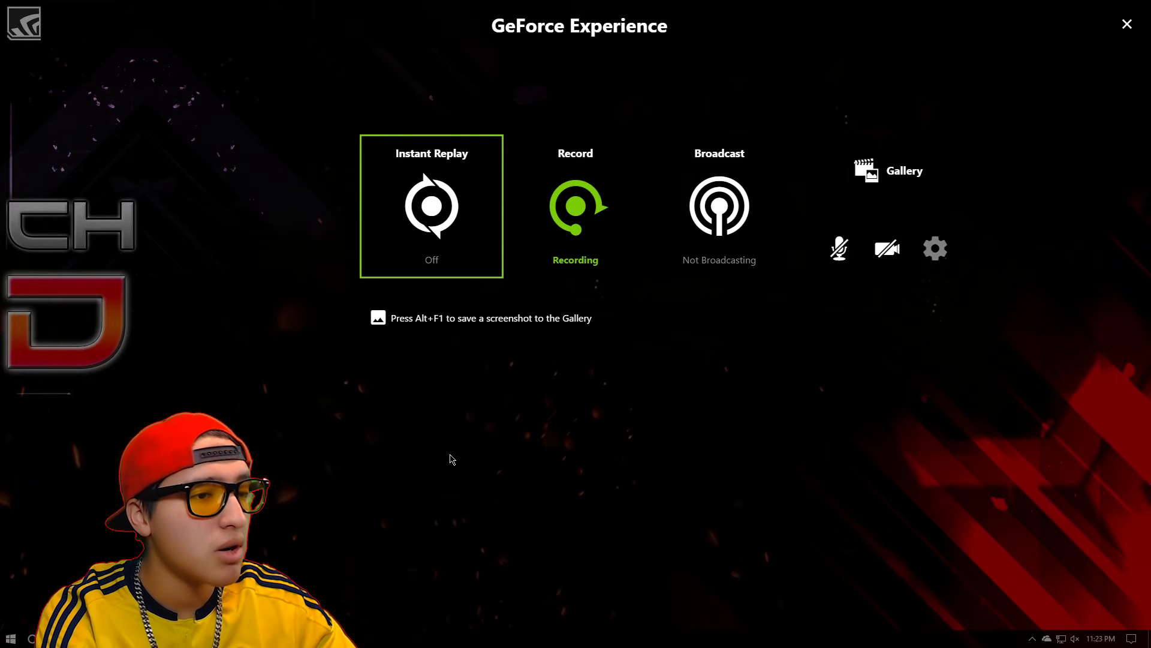
click(614, 255)
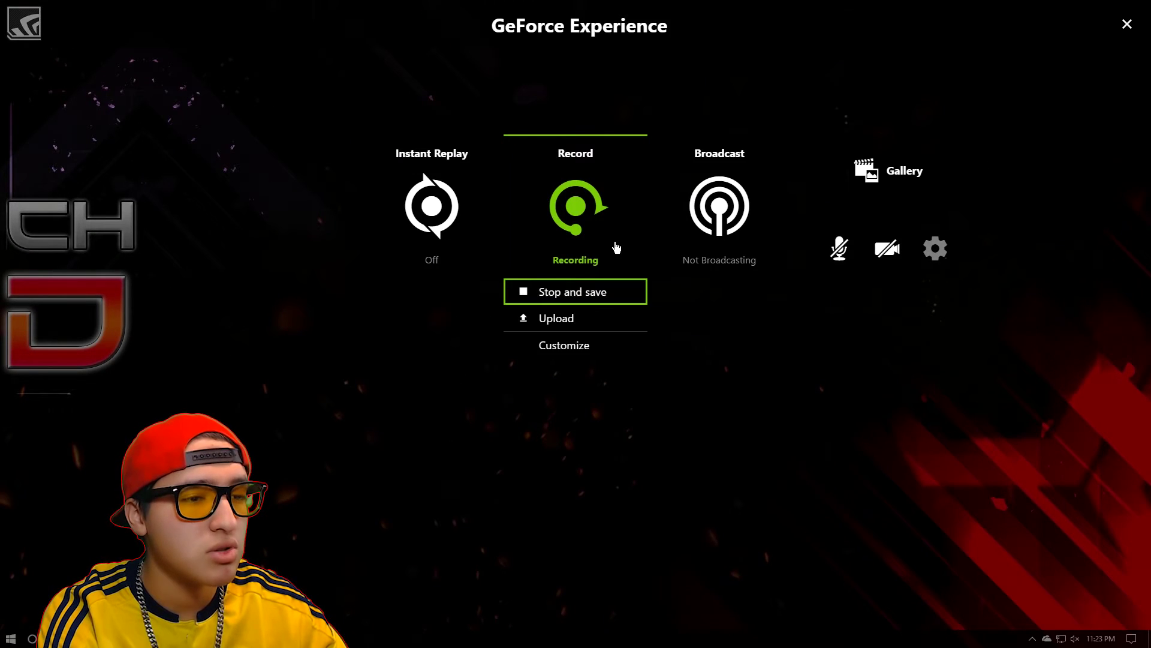
click(587, 300)
click(1126, 21)
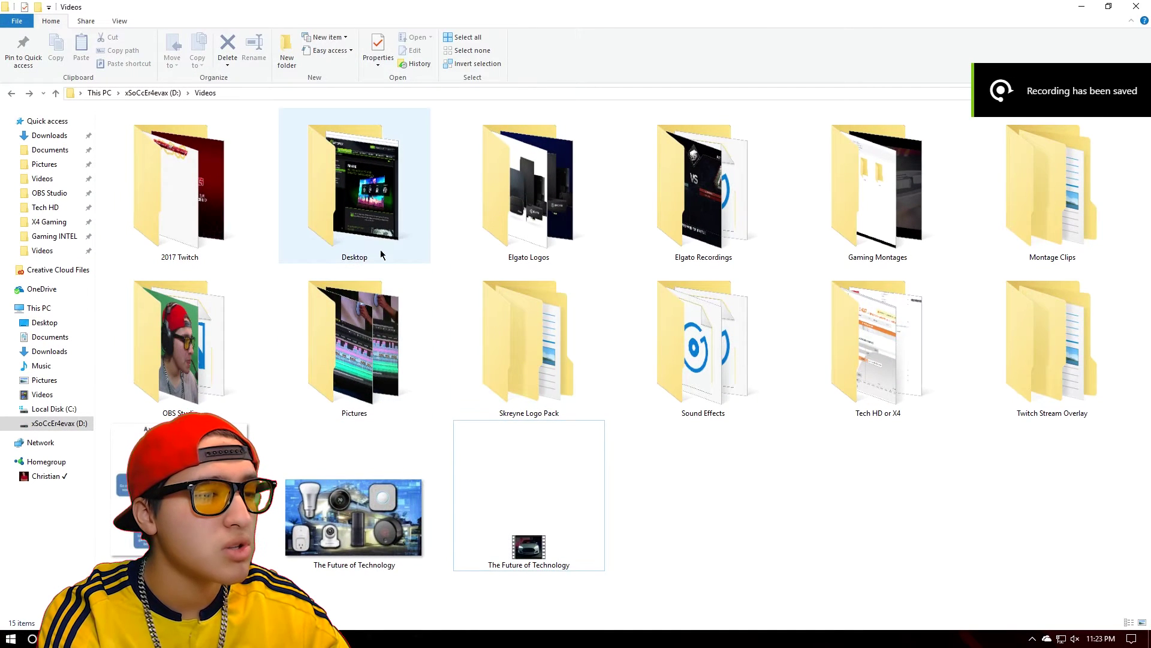
- Open Desktop 03.24.2017 - 23.22.04.01.mp4 from Videos > Desktop and play it full screen in Photos
double_click(382, 253)
double_click(249, 137)
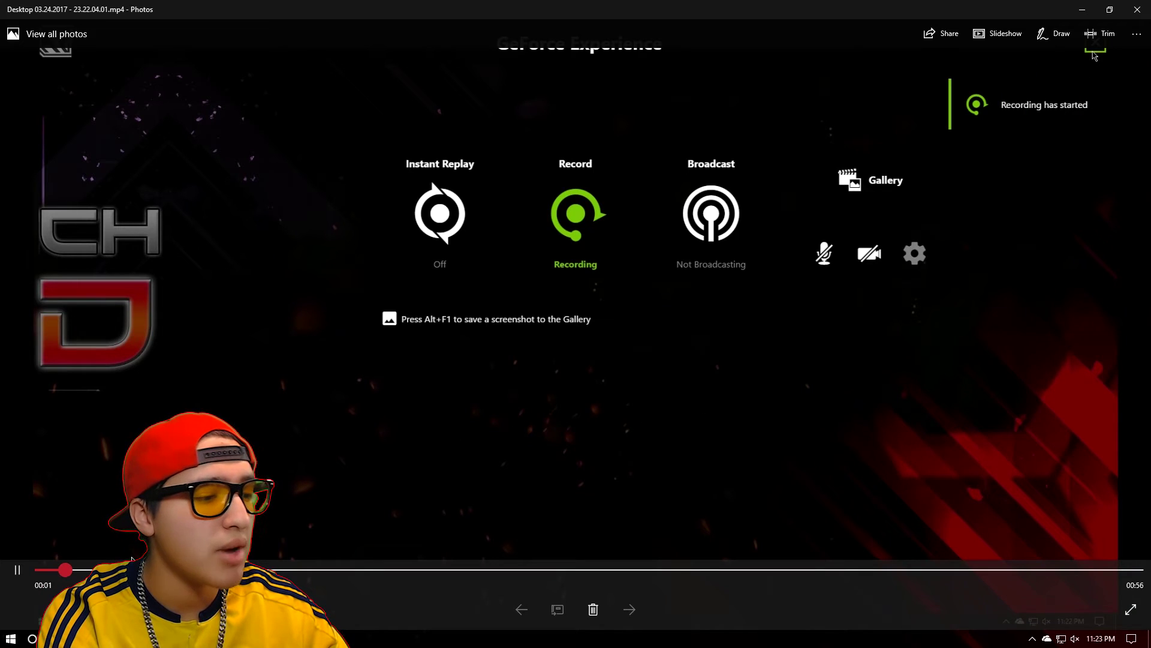
click(1131, 609)
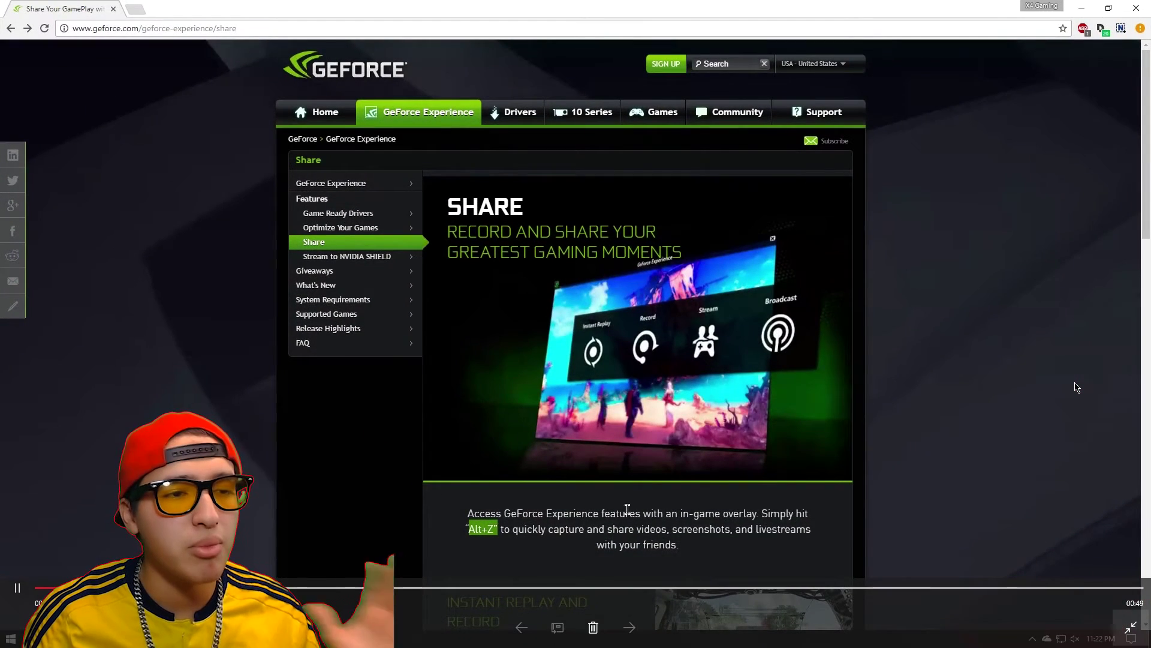
- Leave full-screen playback with Esc and close the Photos player
scroll(1075, 387, down, 10)
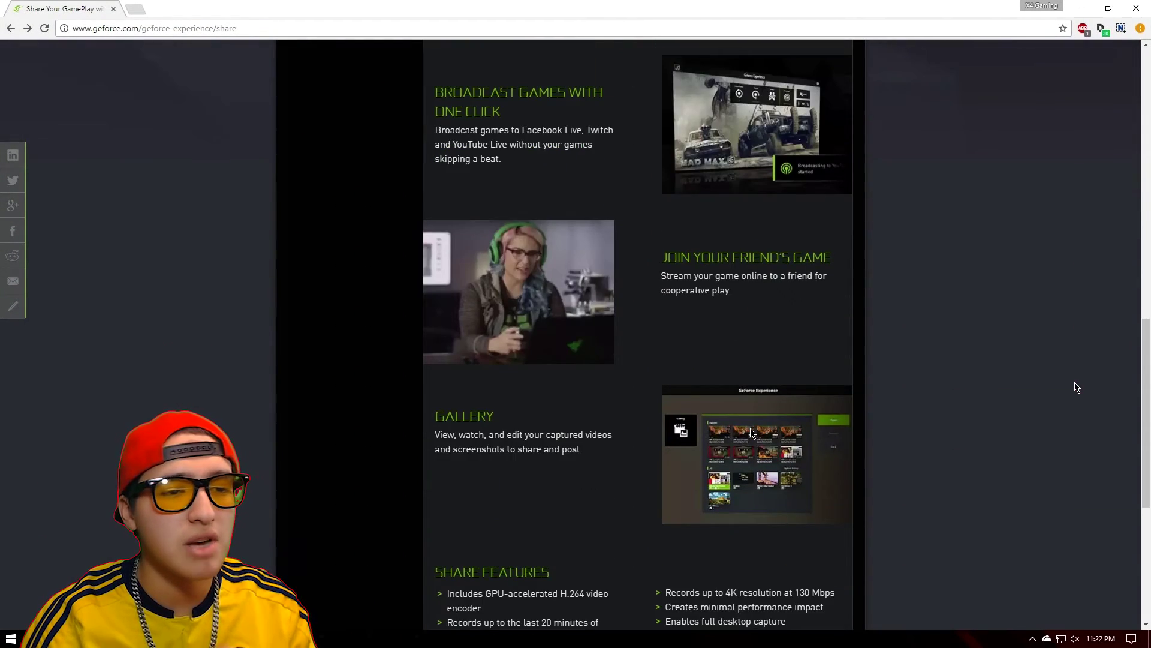
scroll(1077, 387, down, 5)
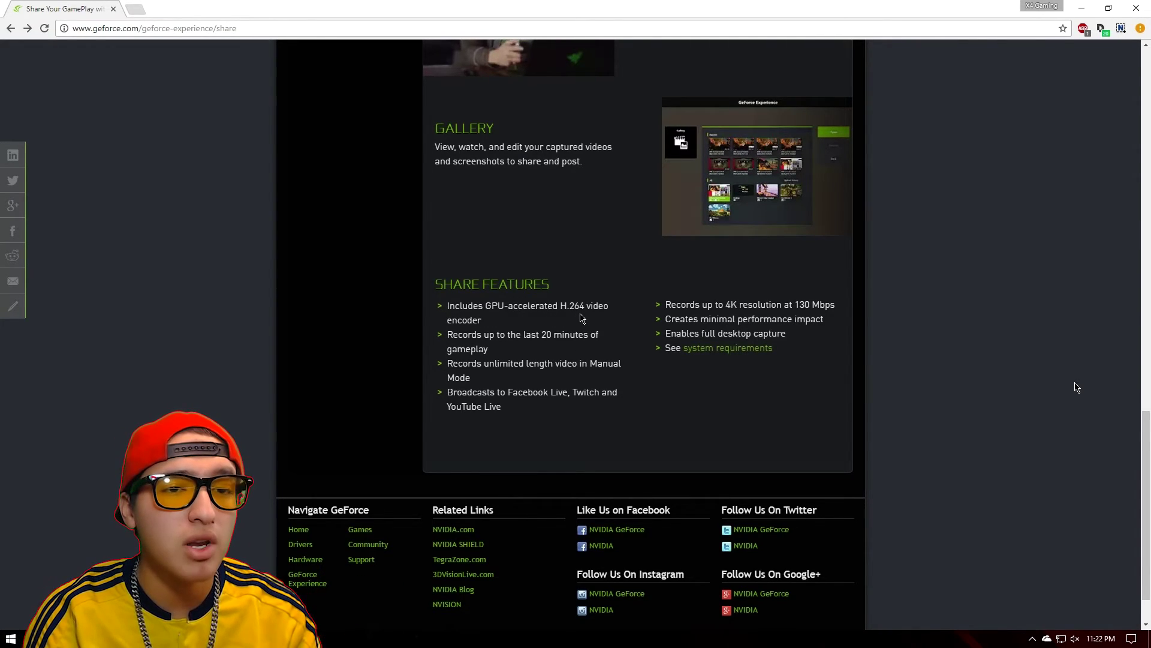
scroll(581, 318, down, 1)
scroll(640, 411, up, 6)
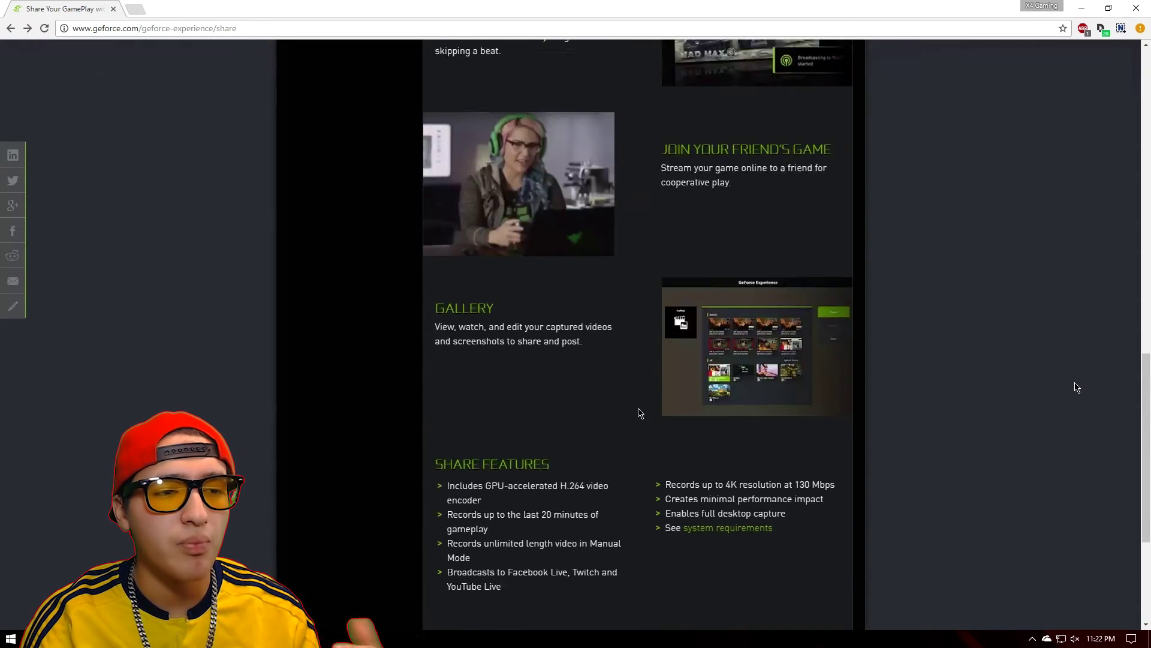
key(Escape)
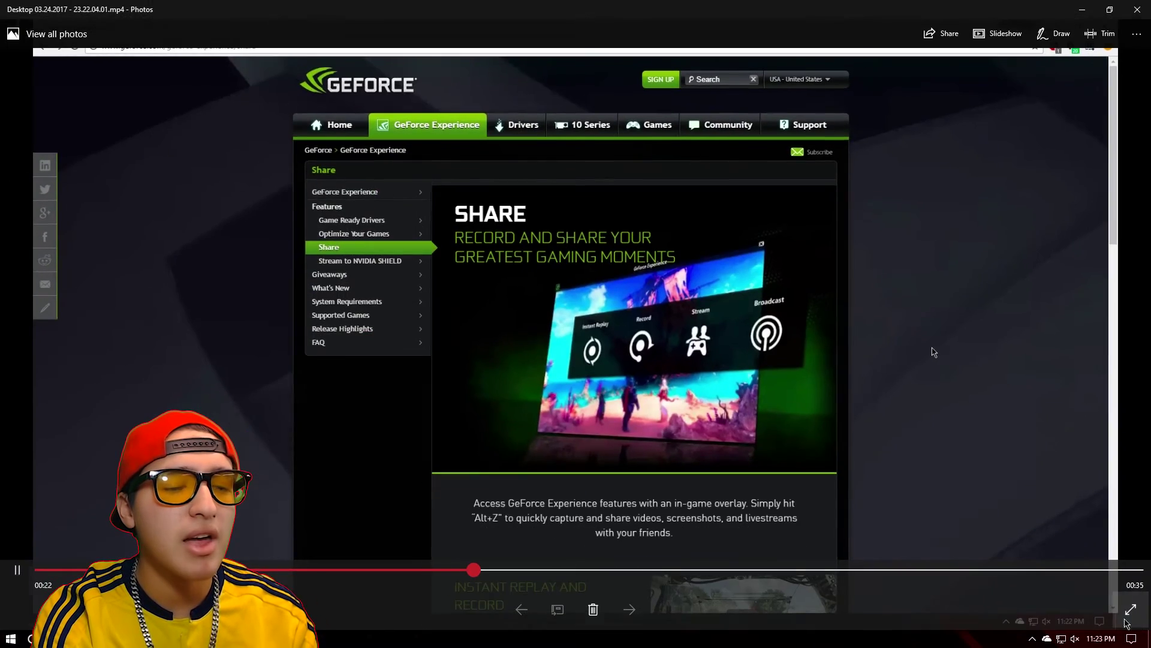
click(1137, 9)
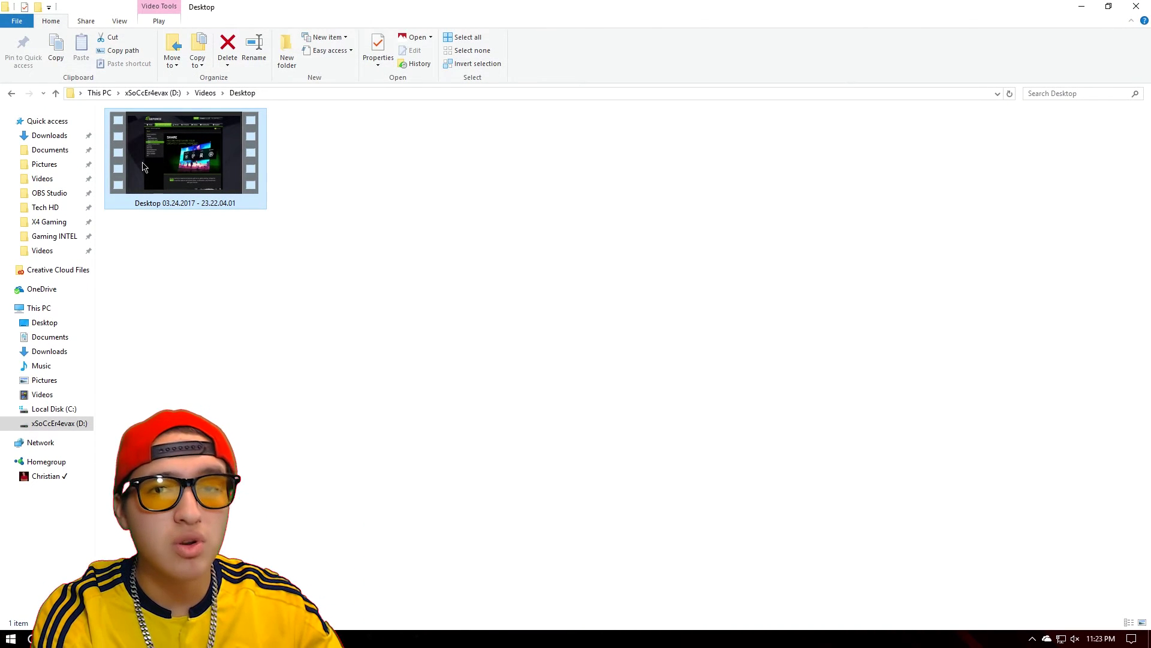
- Return from the Desktop recordings folder to Videos and minimize File Explorer
key(BackSpace)
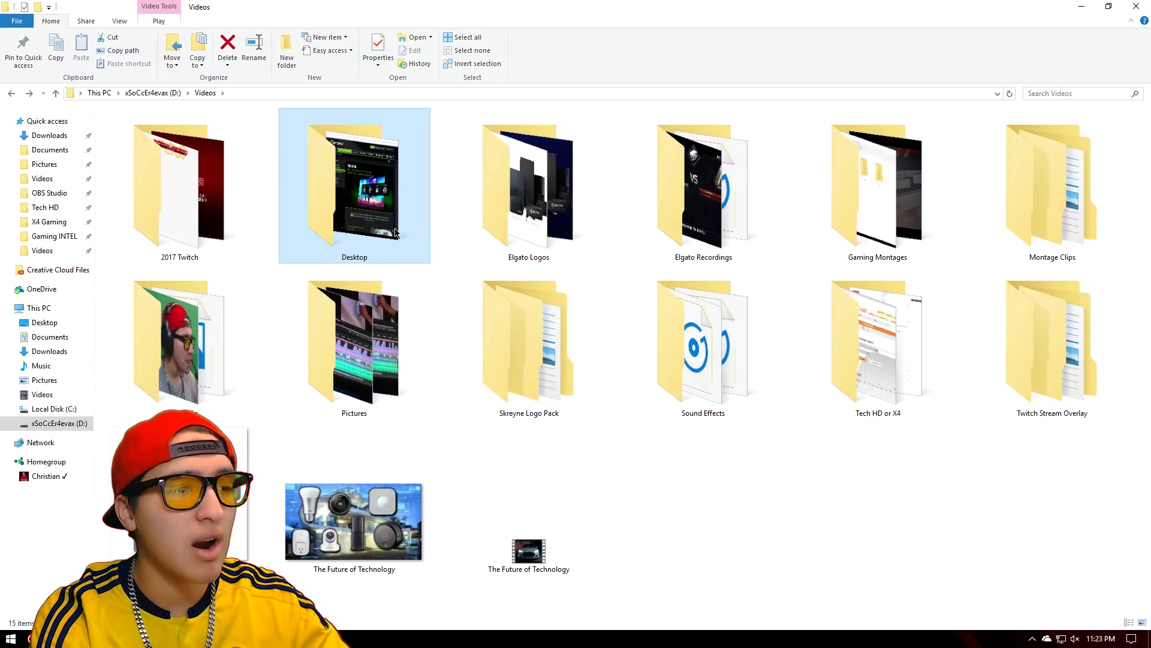
key(Delete)
click(1081, 6)
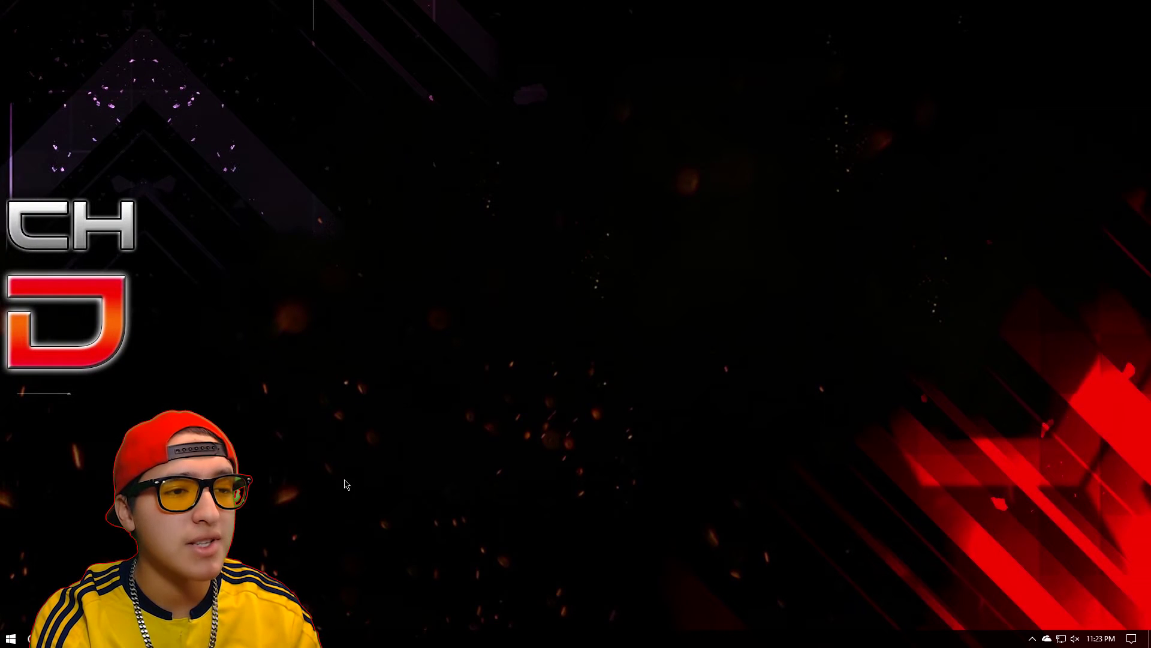